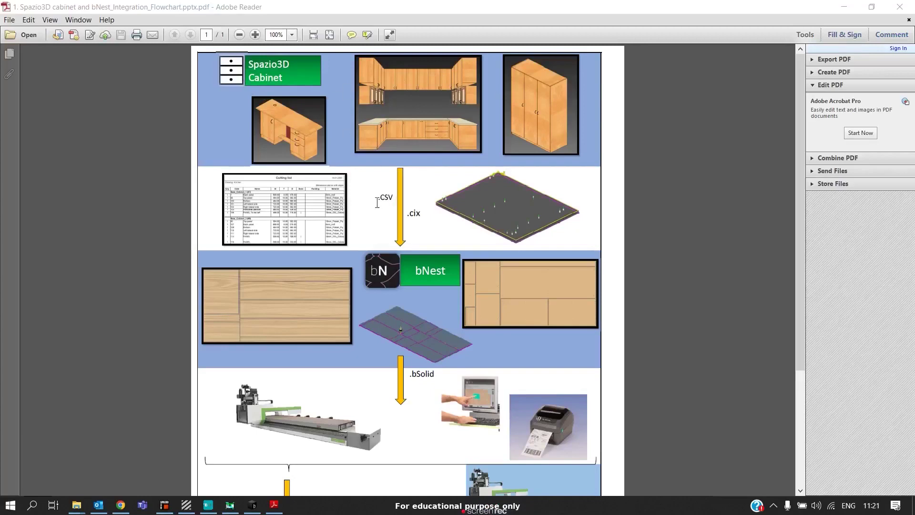
Highlight the .csv and .cix steps in the integration flowchart PDF and scroll through the page.
mouse_move(380, 197)
mouse_down()
mouse_move(394, 204)
mouse_move(376, 202)
mouse_up()
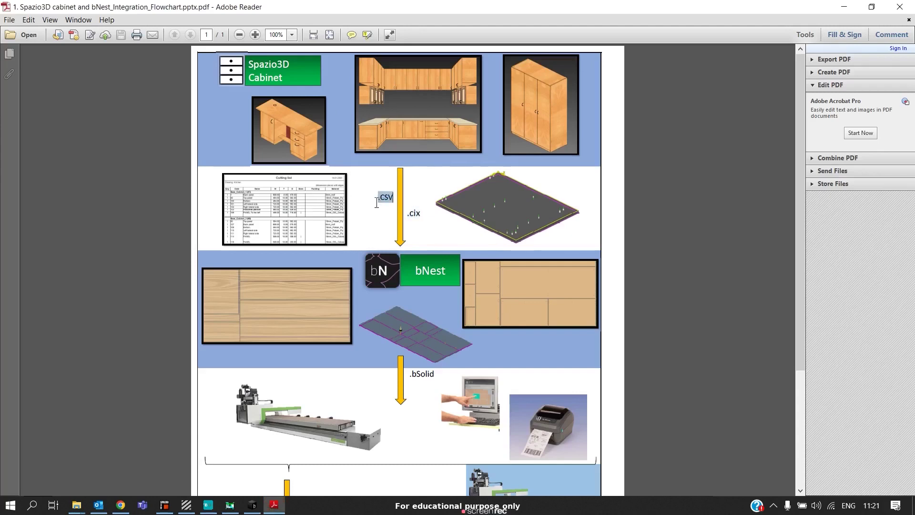
drag(428, 215, 405, 216)
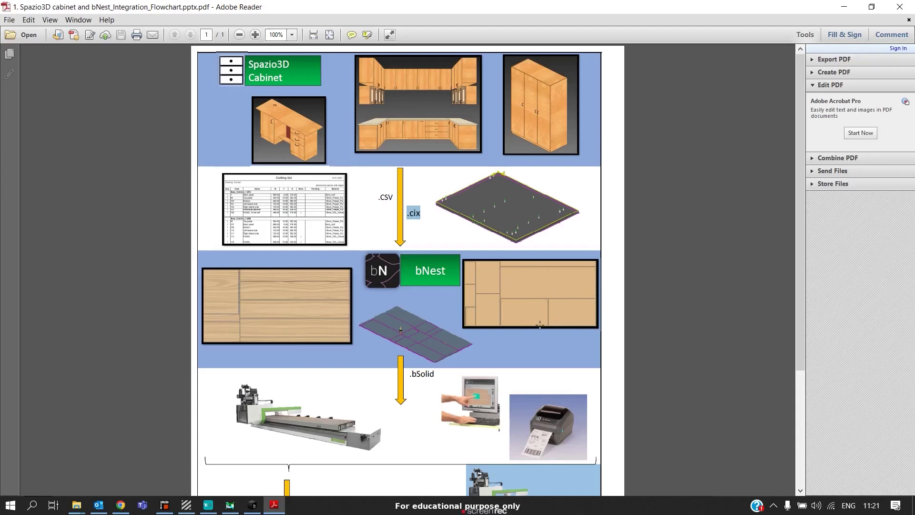
scroll(527, 309, down, 2)
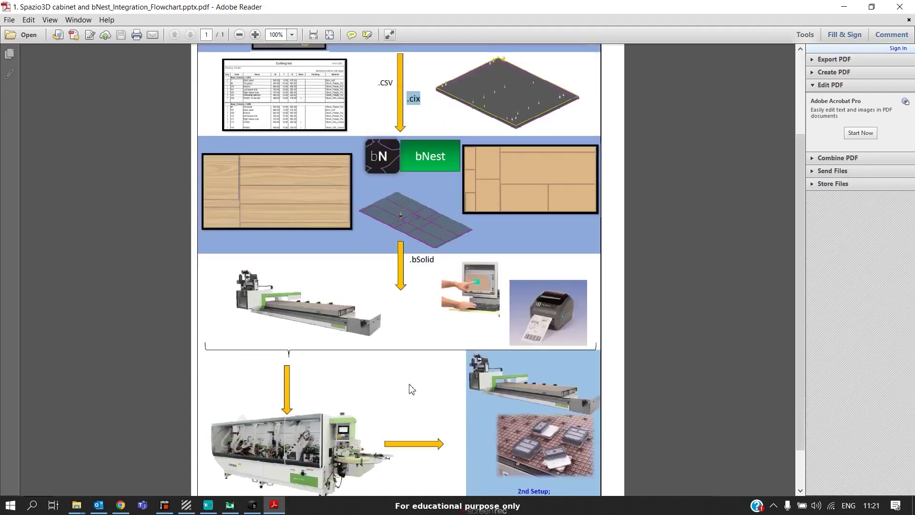
scroll(474, 314, down, 1)
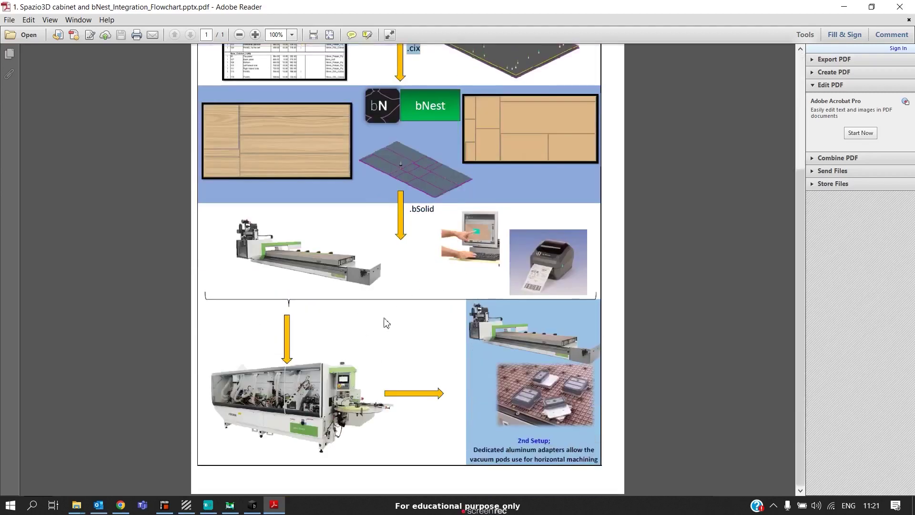
scroll(477, 343, up, 1)
scroll(519, 356, down, 1)
scroll(491, 392, up, 3)
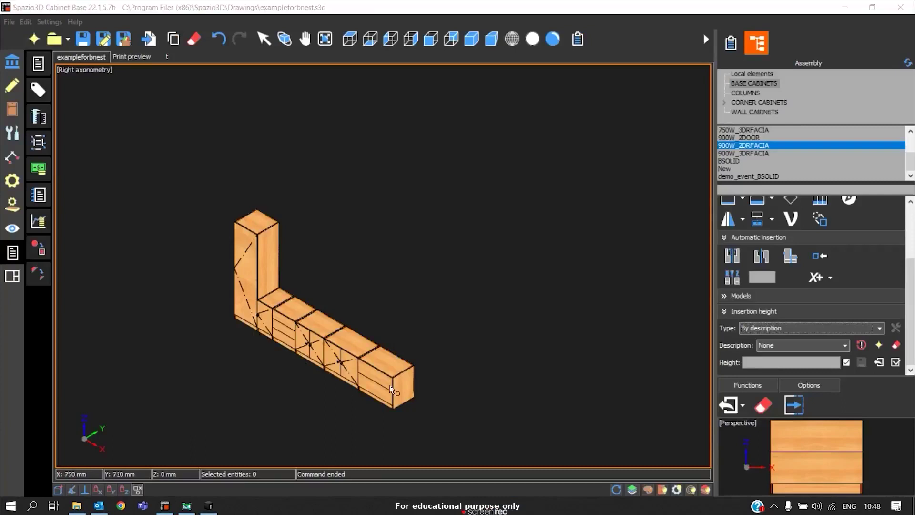
Window-select all six cabinets and start creating CNC instruction files.
scroll(374, 399, down, 1)
drag(430, 426, 220, 188)
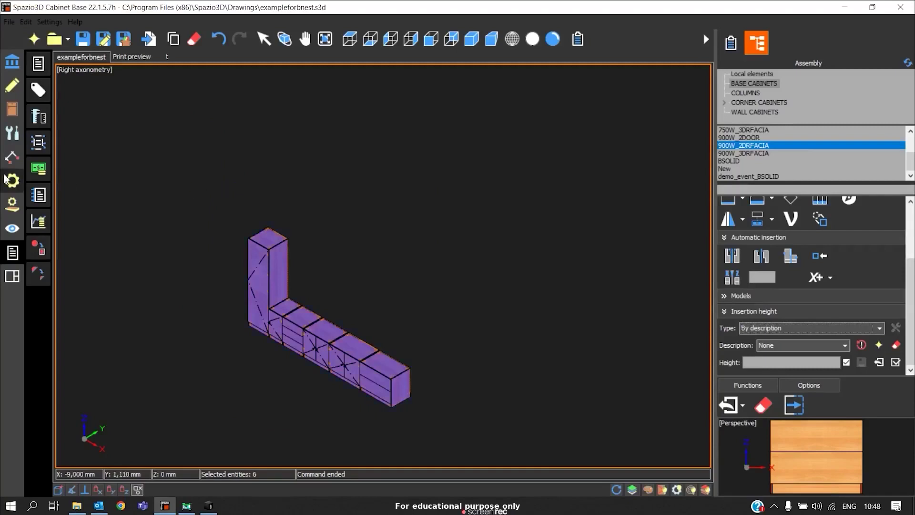
click(12, 181)
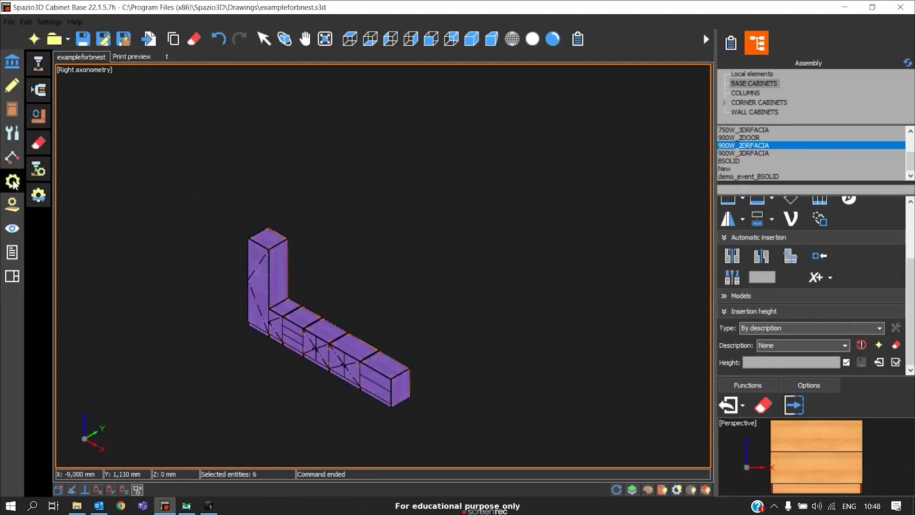
click(42, 199)
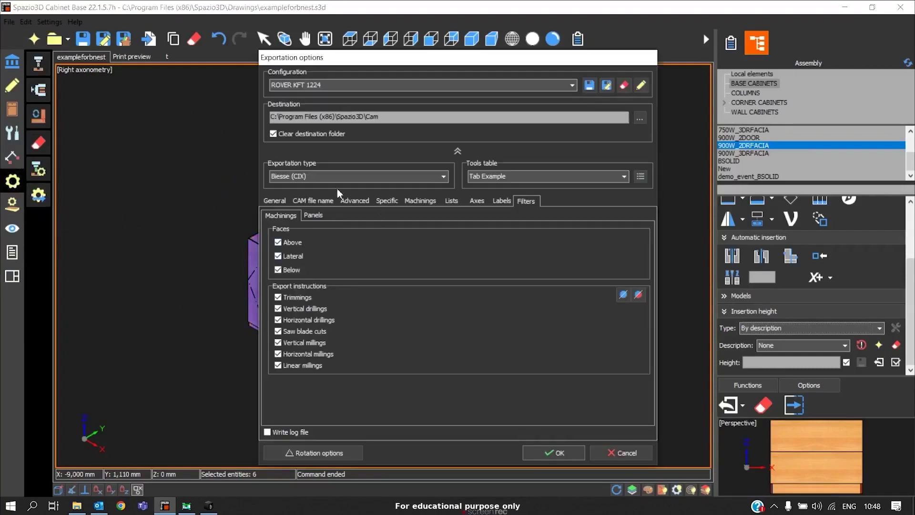
Review the General export settings, the exported faces choices and the Filters tab, leaving them unchanged.
click(276, 201)
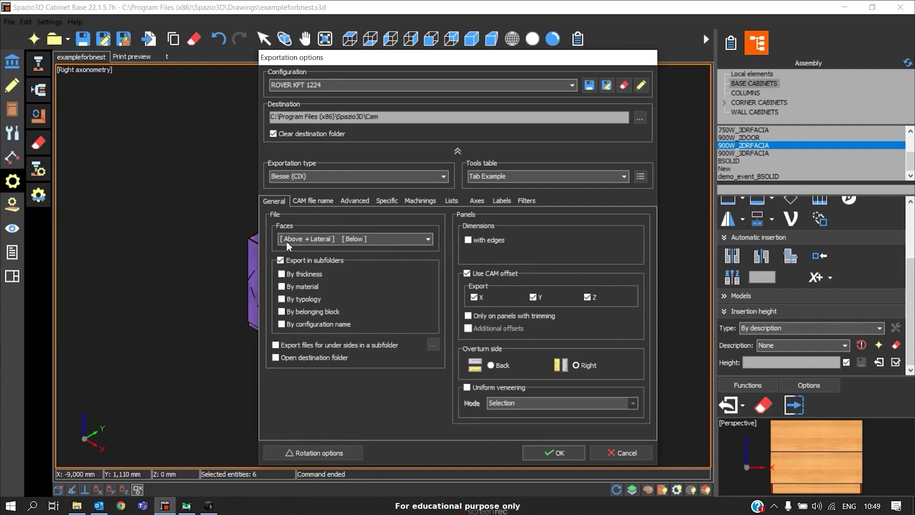
click(355, 241)
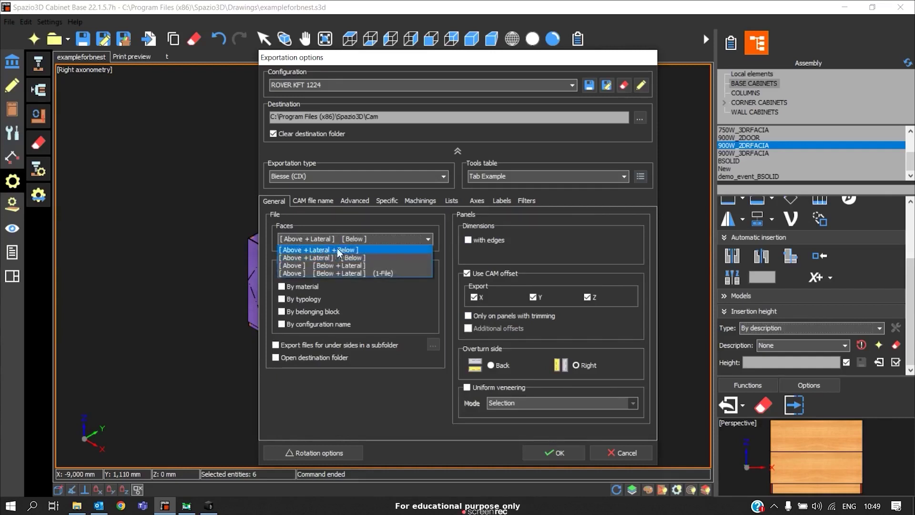
click(348, 238)
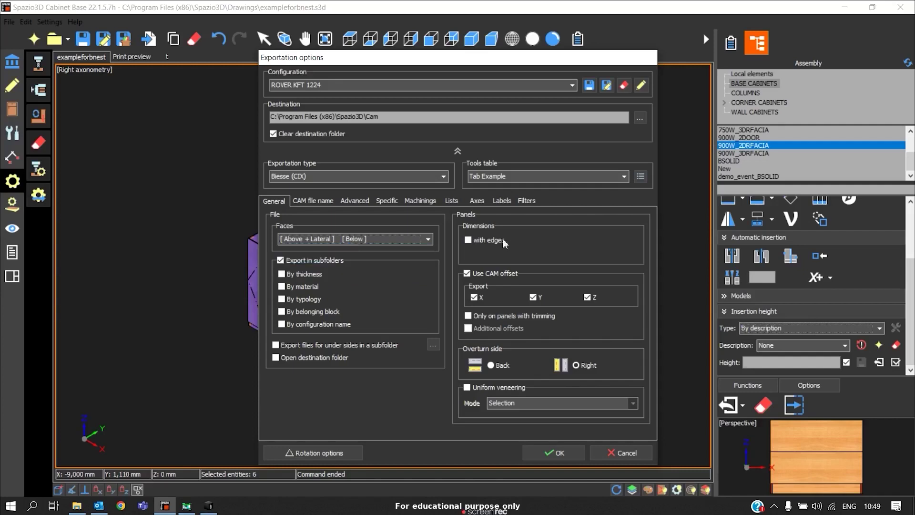
click(527, 201)
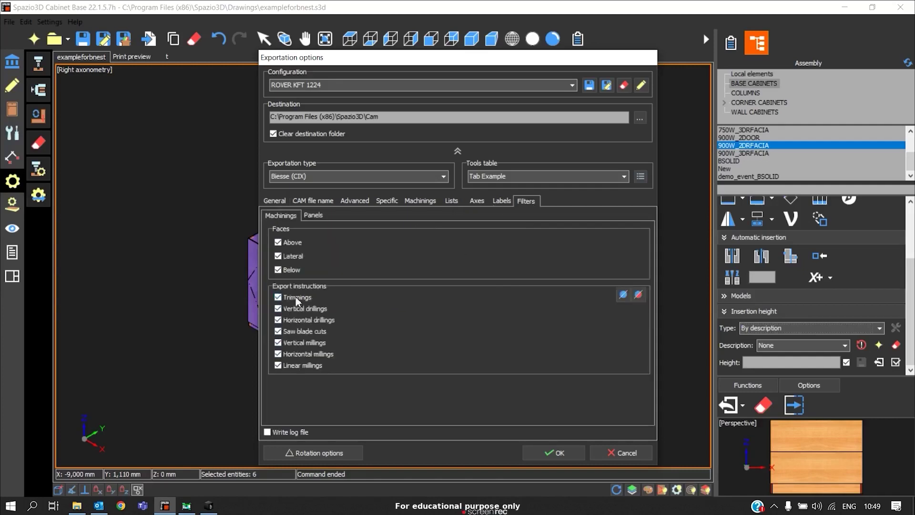
click(276, 202)
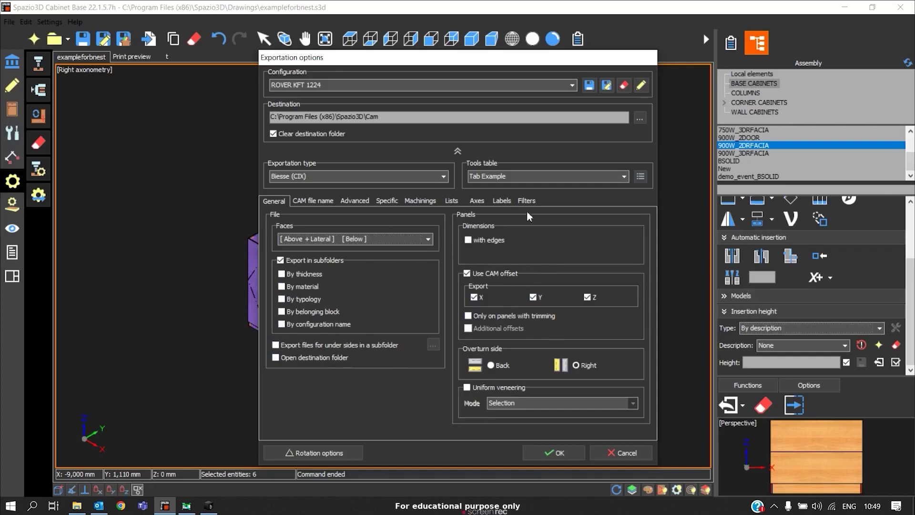
Keep ROVER KFT 1224 as the machine configuration without saving a new one.
click(608, 85)
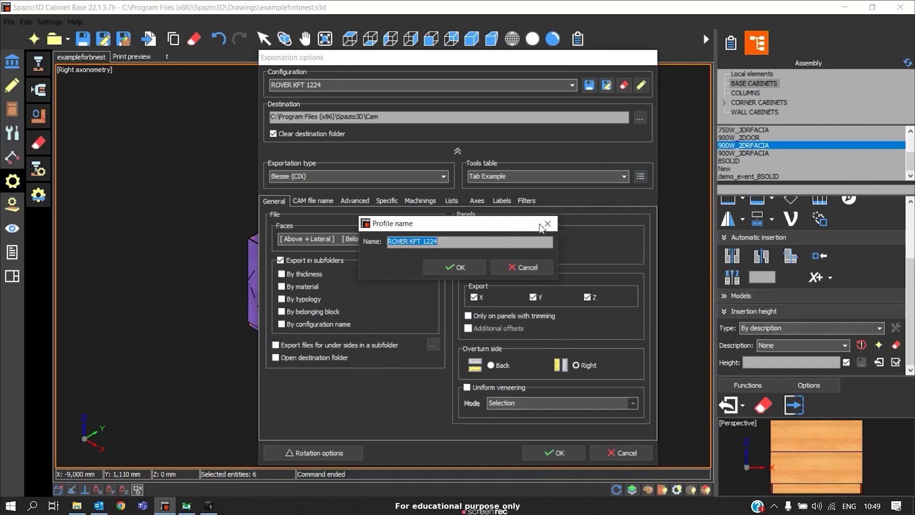
click(547, 224)
click(553, 86)
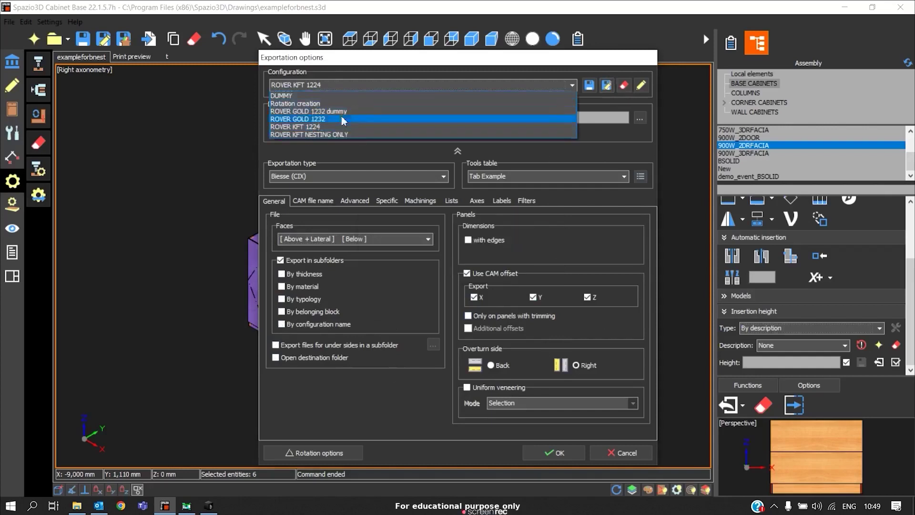
click(403, 228)
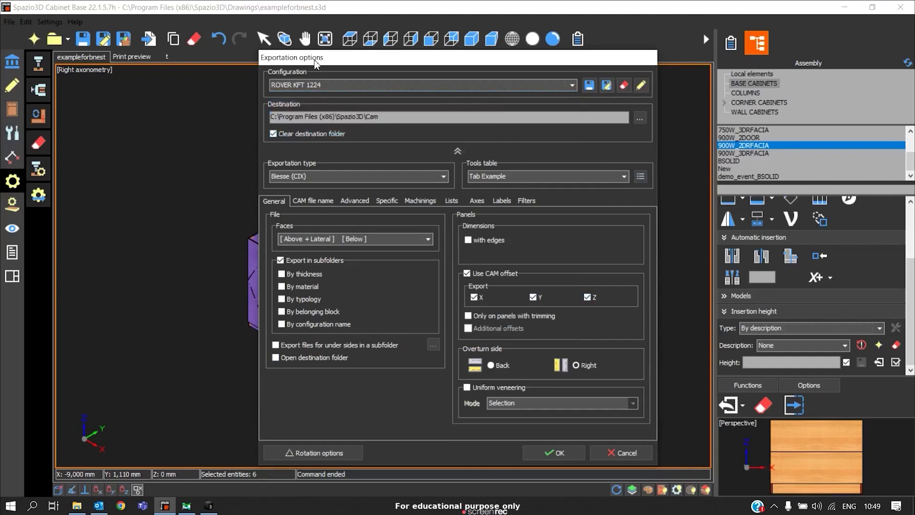
Generate the 57 Biesse CIX files and close the exportation report.
click(559, 452)
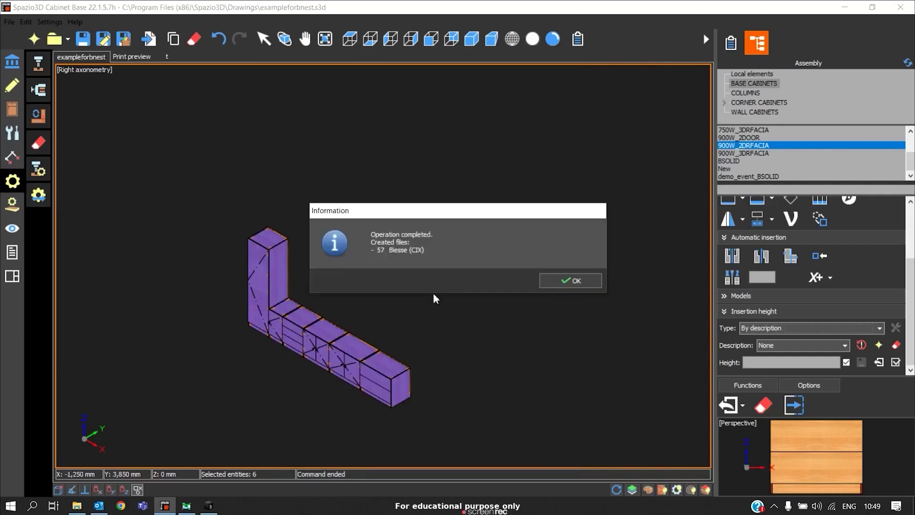
click(546, 280)
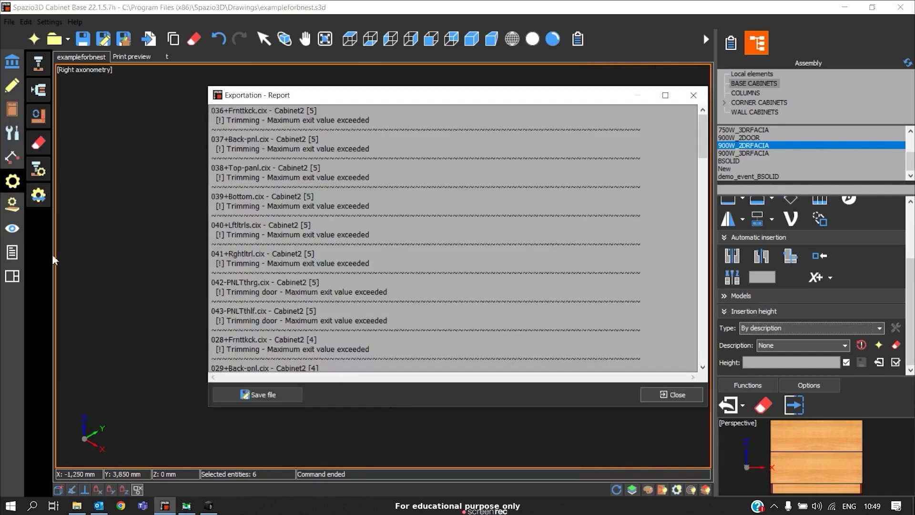
click(661, 398)
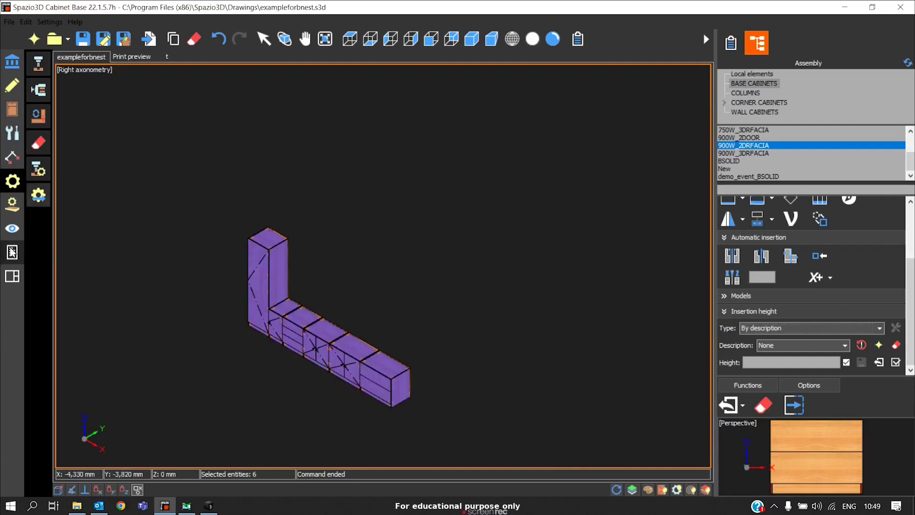
Build the cutting list with shelves included, accepting the automatic layout.
click(12, 252)
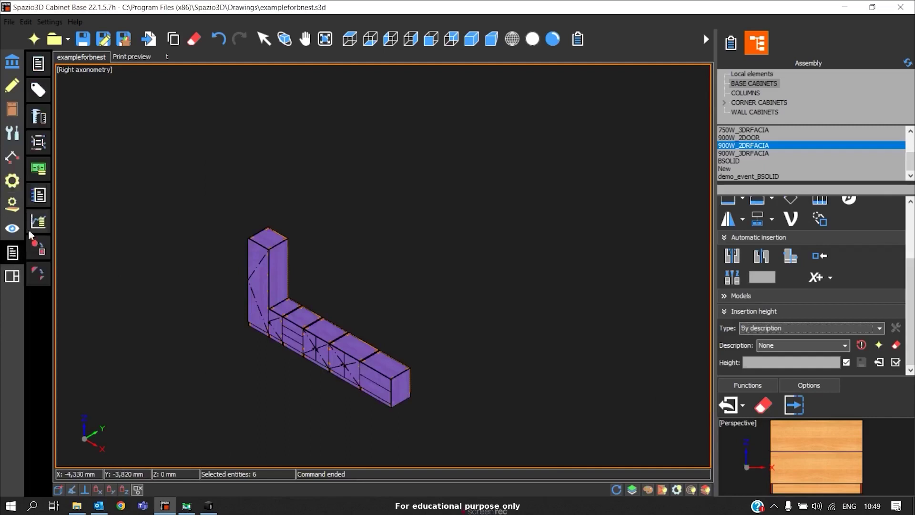
click(39, 63)
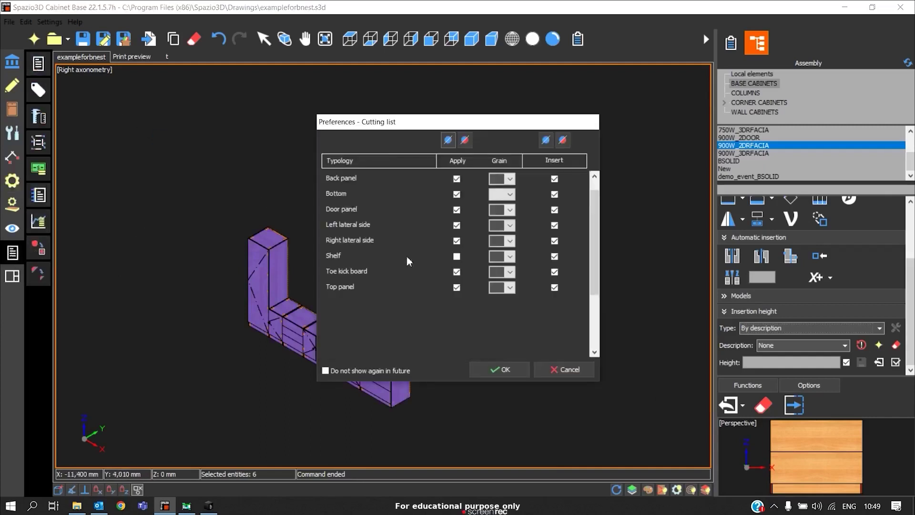
click(457, 256)
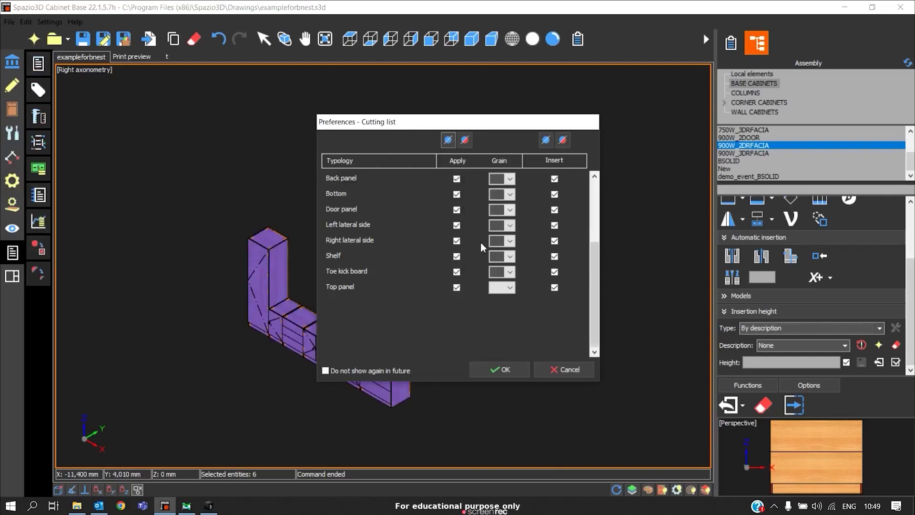
click(498, 372)
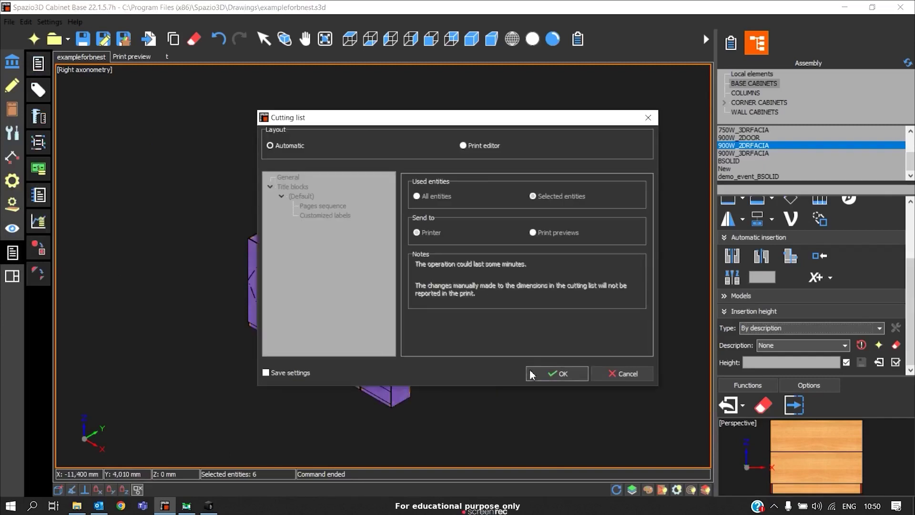
click(542, 374)
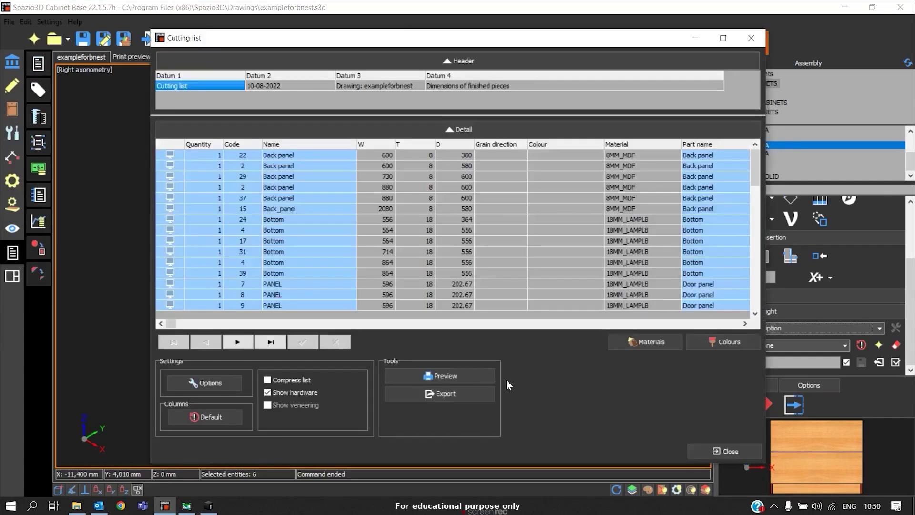
Set the cutting list export to bNest format with the ROVER KFT 1224 CAM profile.
click(451, 390)
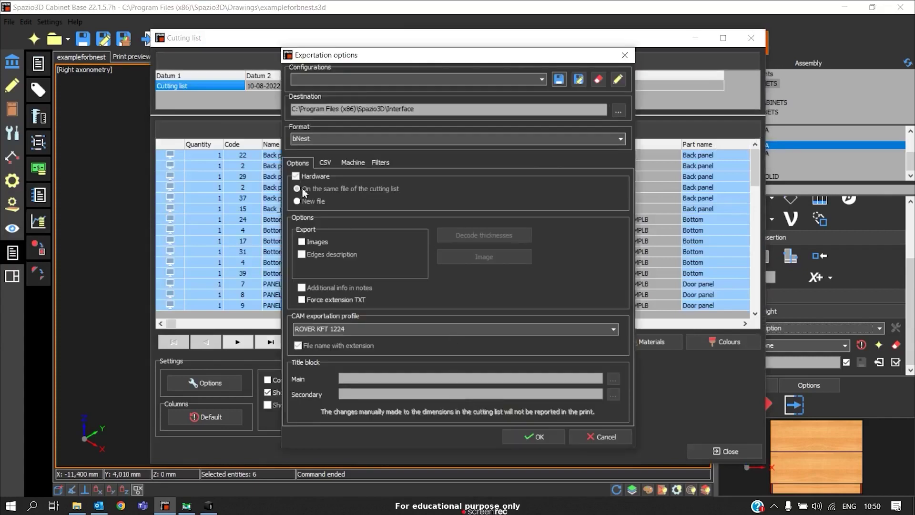
click(328, 139)
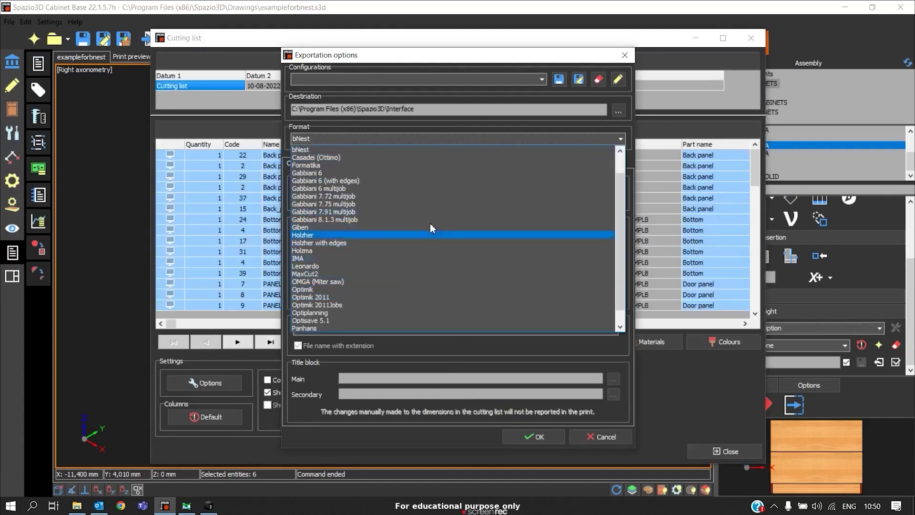
click(305, 150)
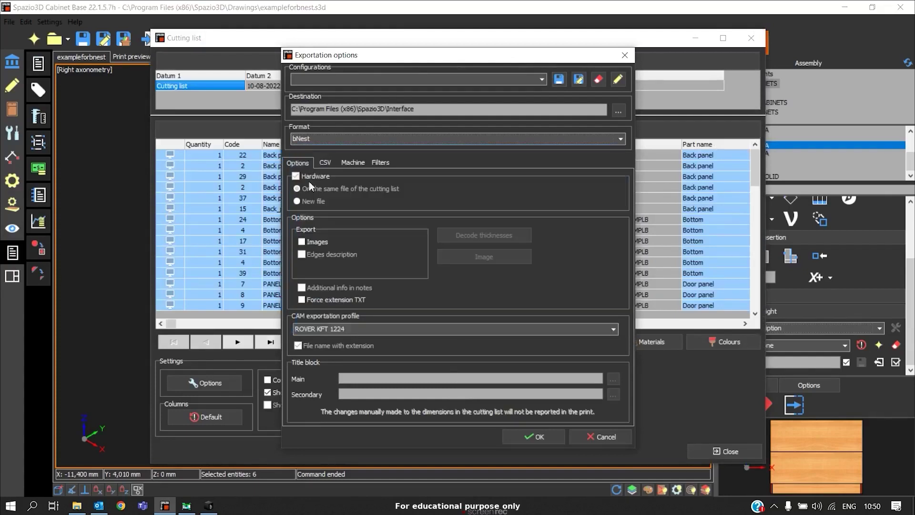
click(343, 329)
click(343, 329)
Confirm the bNest options, overwrite exampleforbnest.csv in Spazio3D\Interface, and acknowledge the finished export.
click(538, 437)
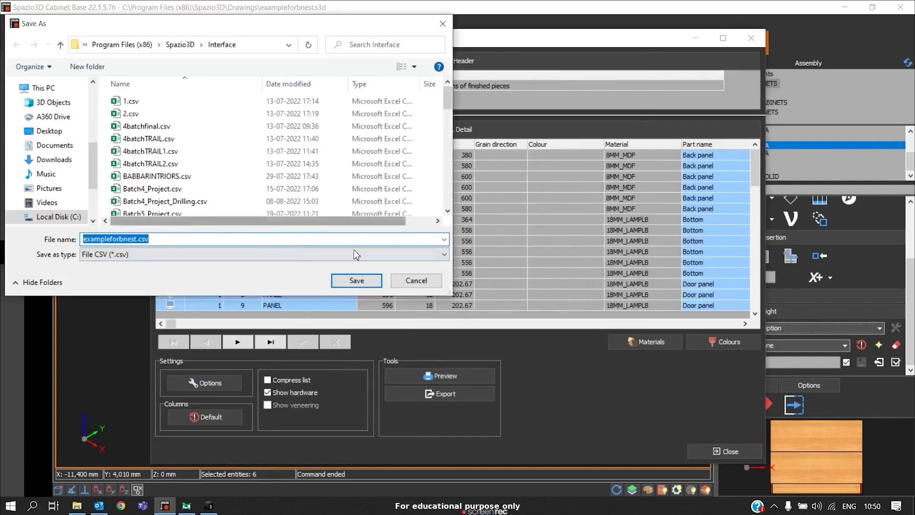
click(357, 281)
click(496, 258)
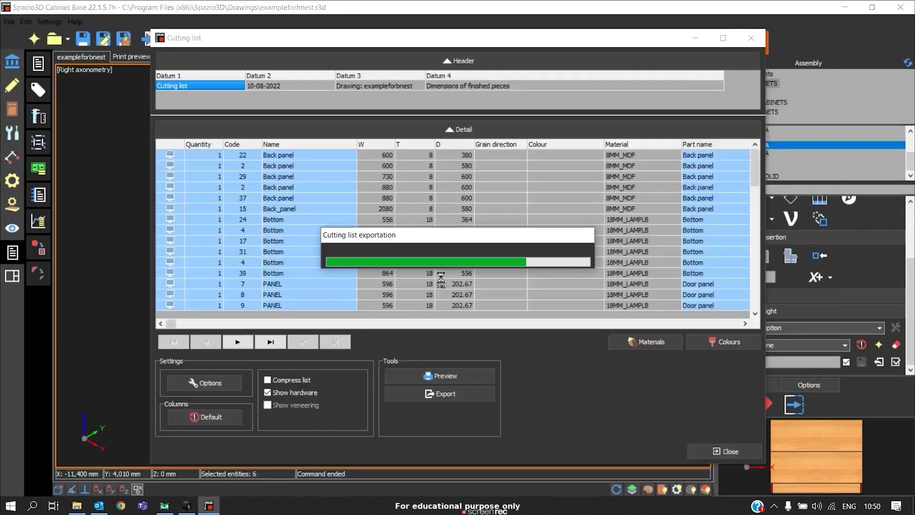
click(571, 280)
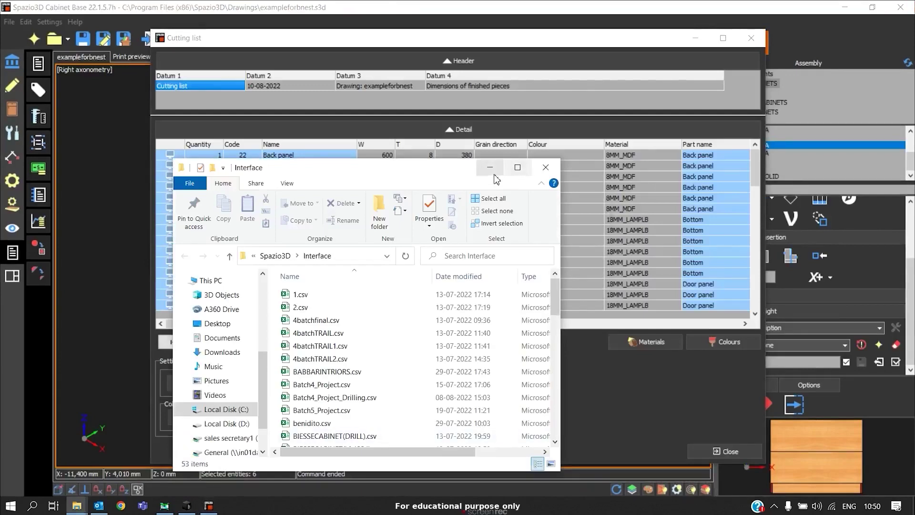
Maximize the Interface folder window and open exampleforbnest.csv in Excel.
click(507, 170)
scroll(237, 387, down, 8)
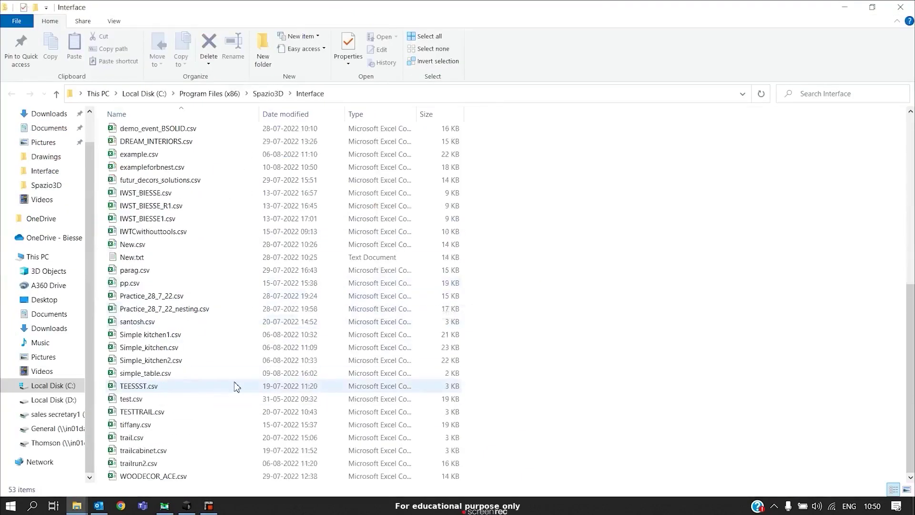
scroll(237, 386, up, 5)
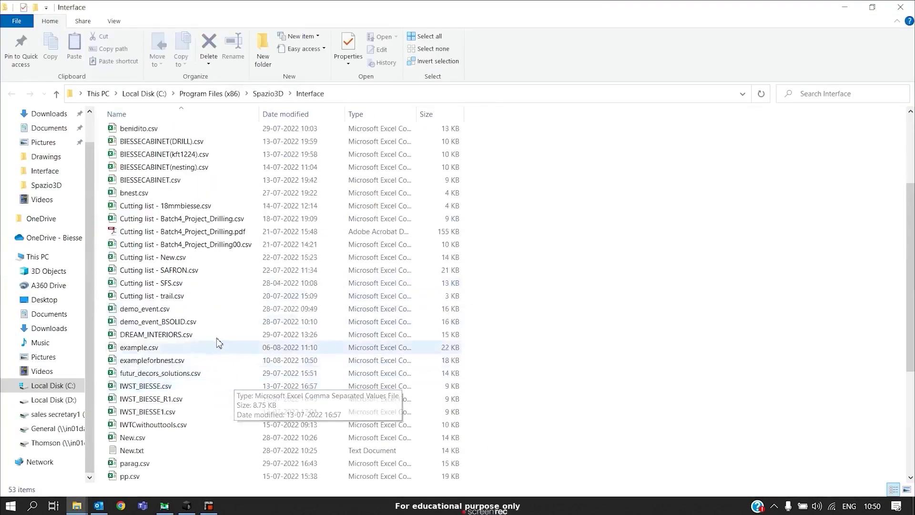
double_click(184, 361)
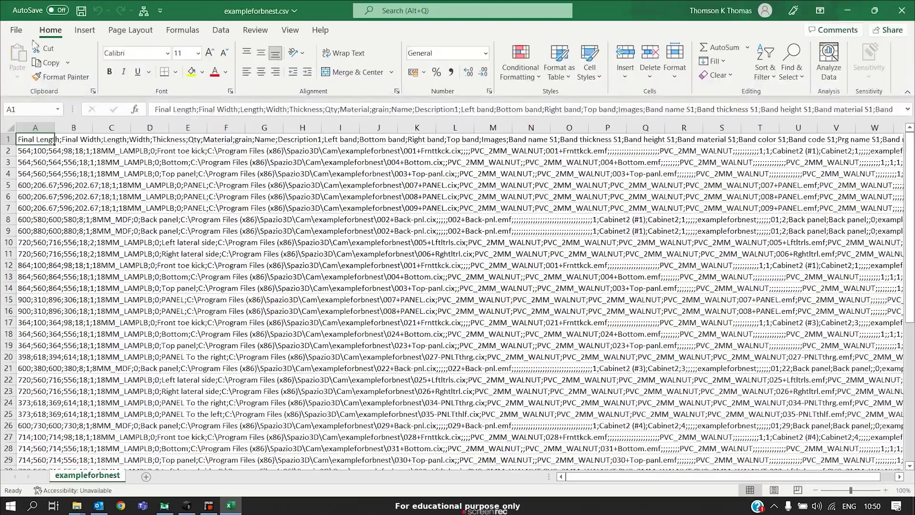
Split column A at semicolons using Text to Columns with the Delimited option.
click(39, 127)
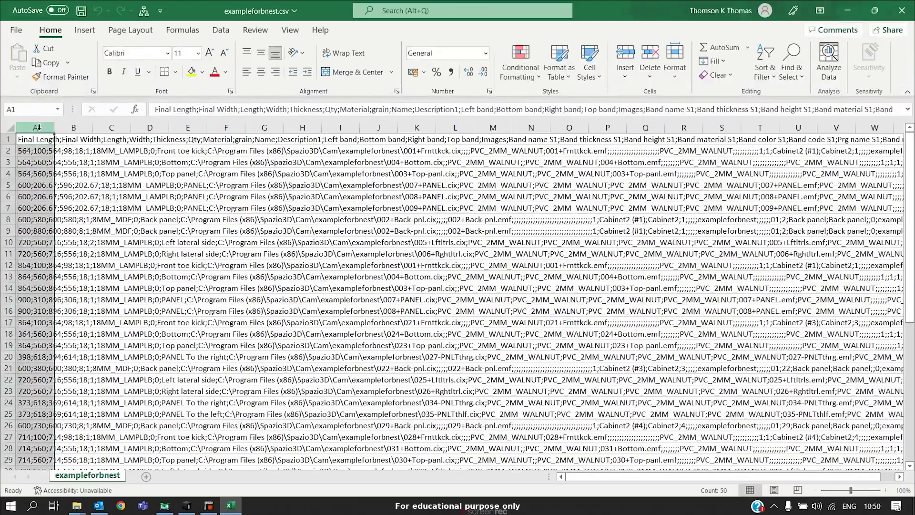
click(219, 31)
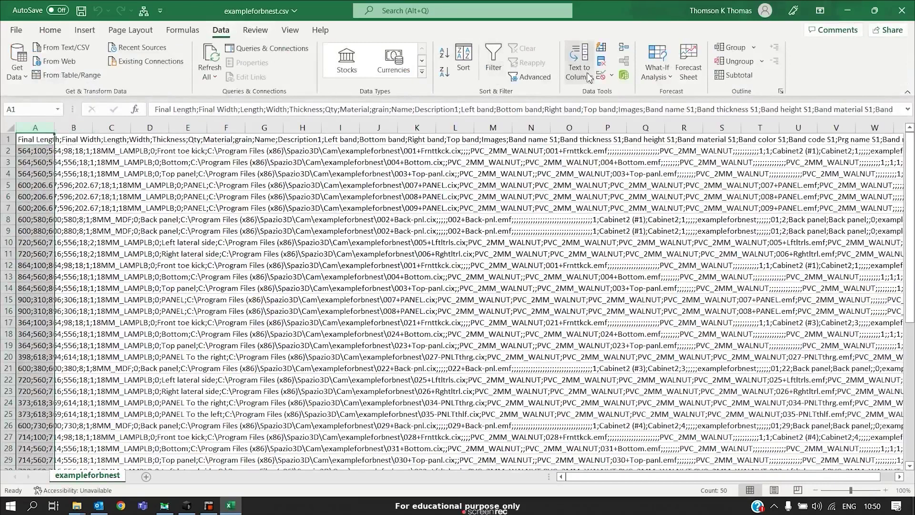
click(589, 78)
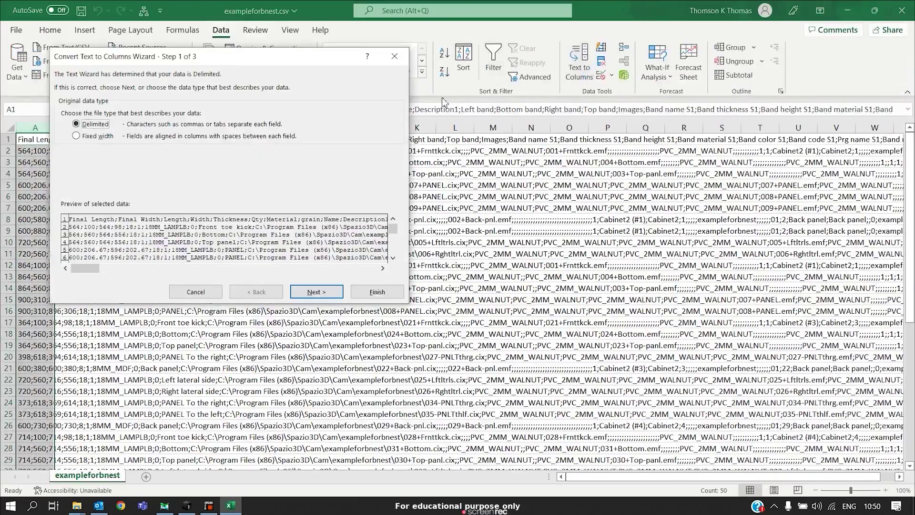
click(316, 292)
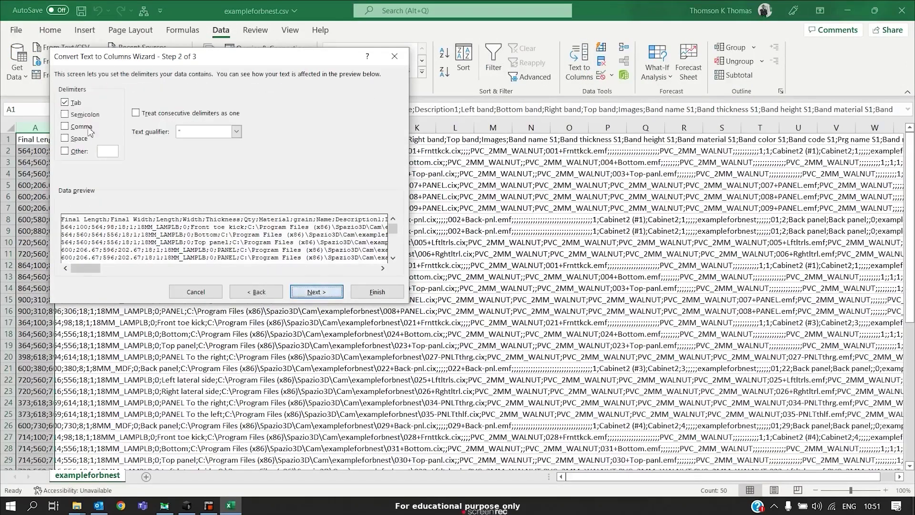
click(84, 116)
click(317, 292)
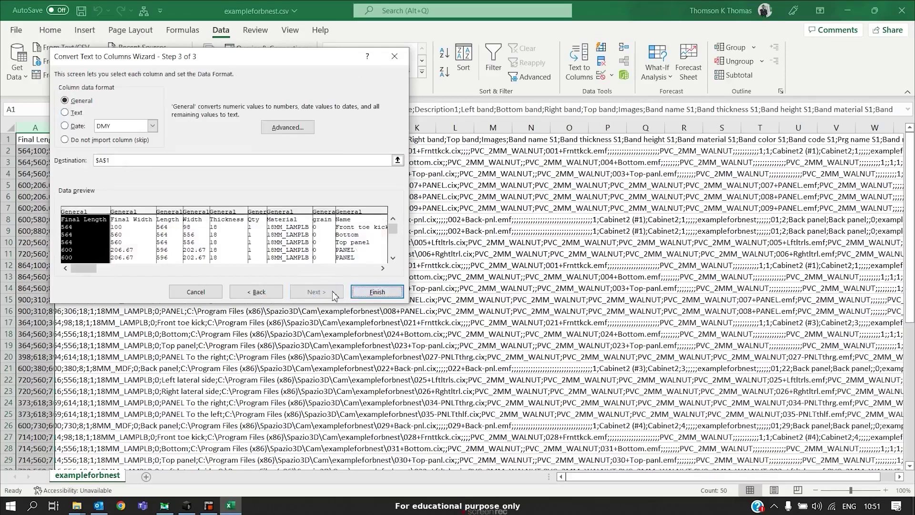
click(377, 292)
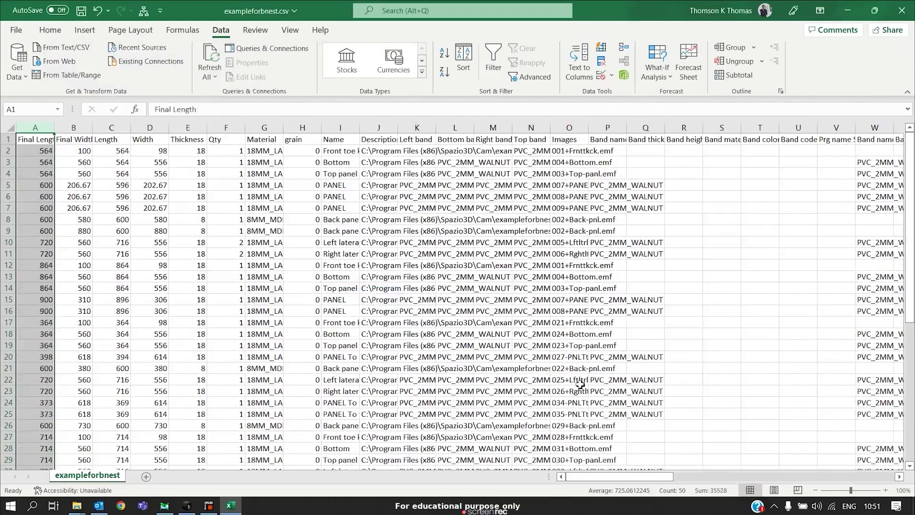
Close Excel without saving, then open the bNest module from the bSuite launcher in bSolid.
click(903, 11)
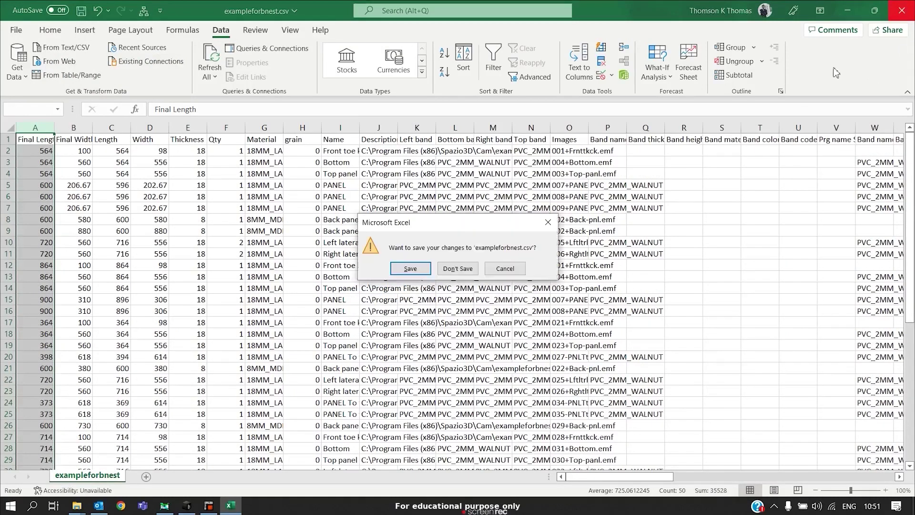
click(458, 269)
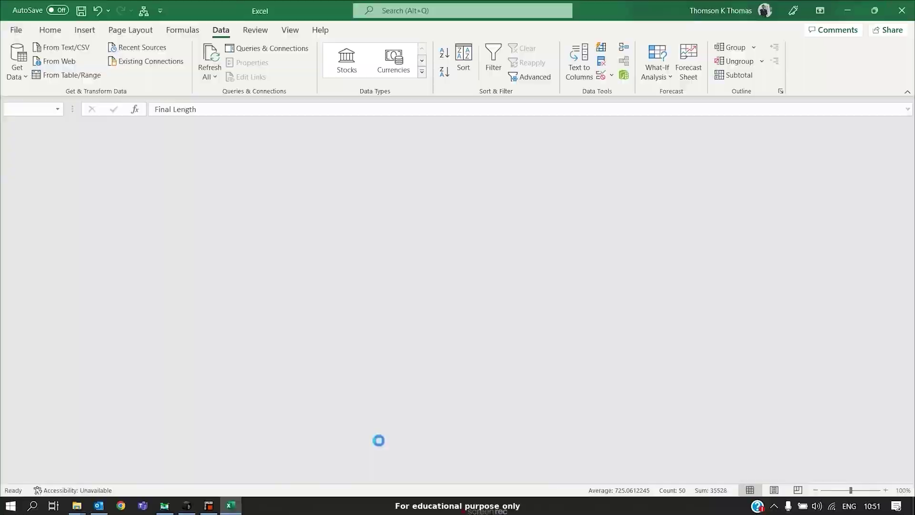
click(187, 505)
click(458, 22)
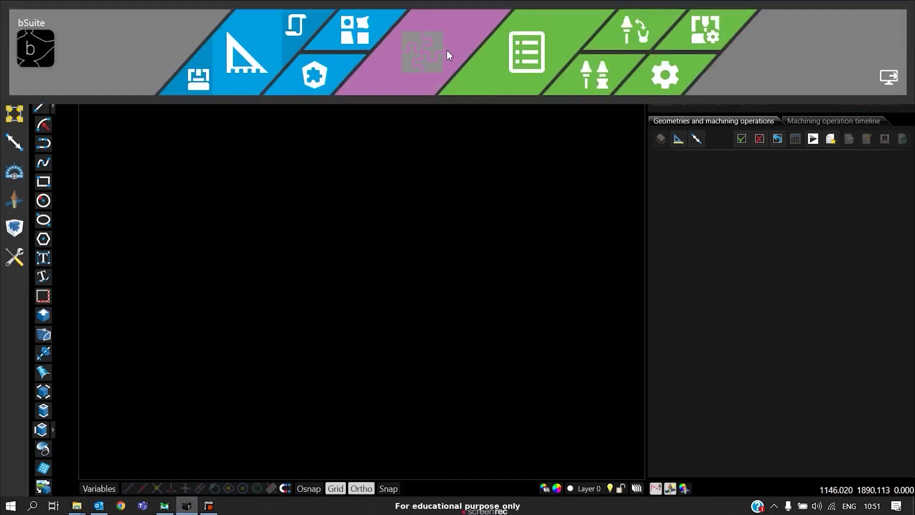
click(446, 49)
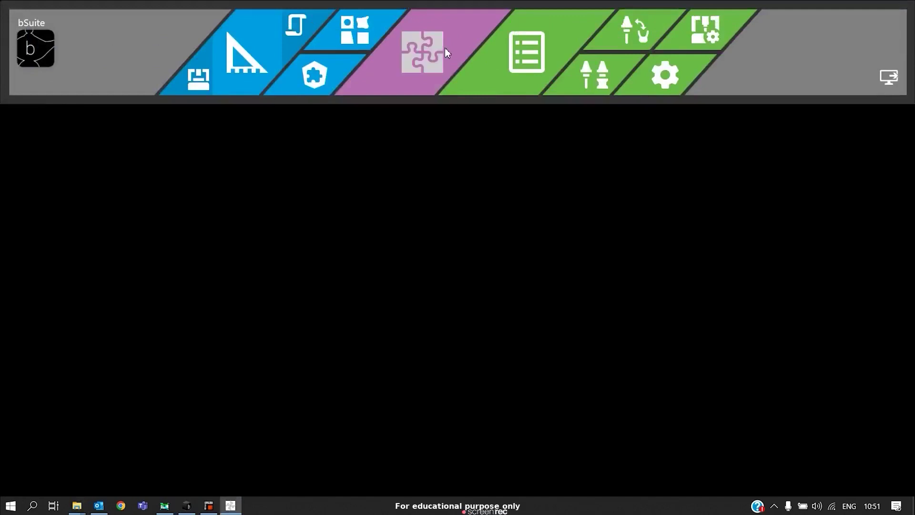
scroll(196, 172, down, 10)
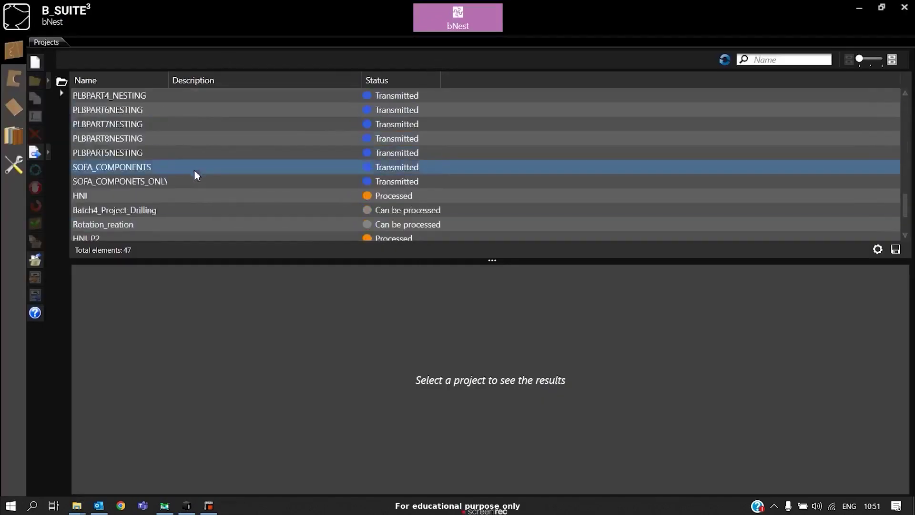
Choose Import from bCabinet from the Import options after cancelling the csv import.
click(35, 153)
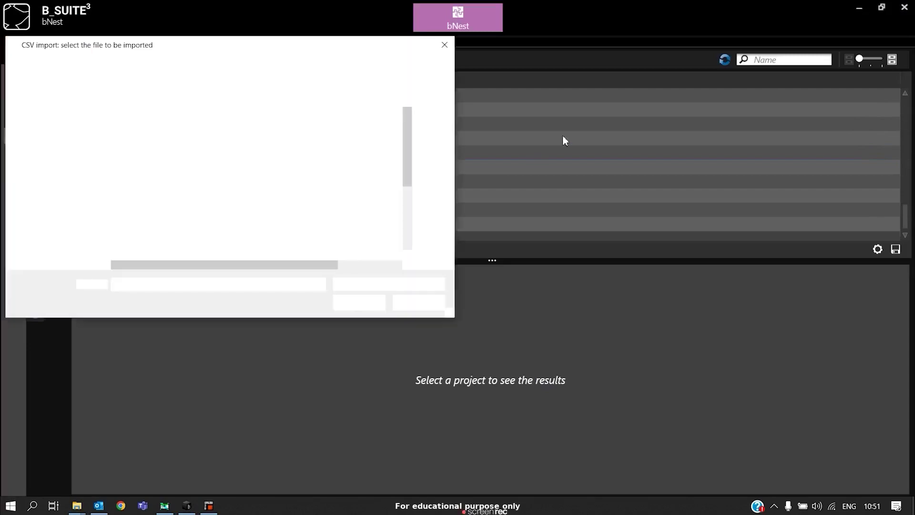
key(Escape)
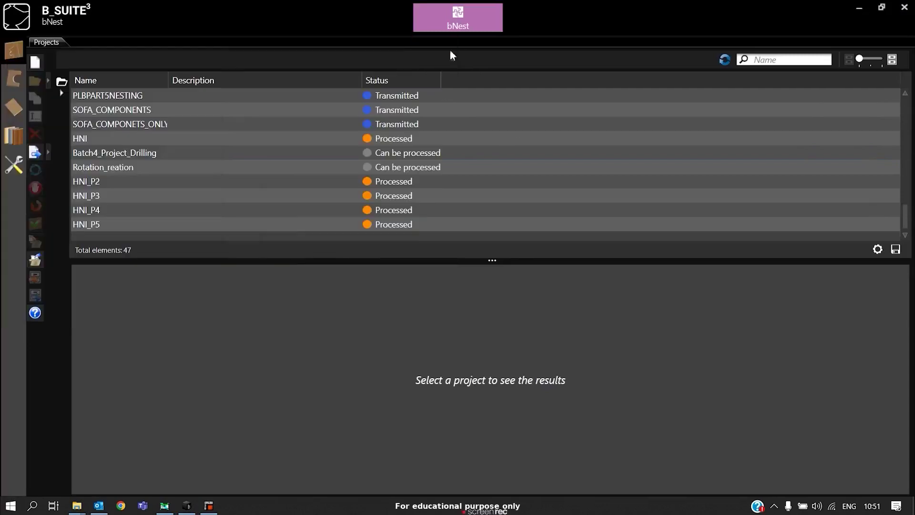
click(48, 154)
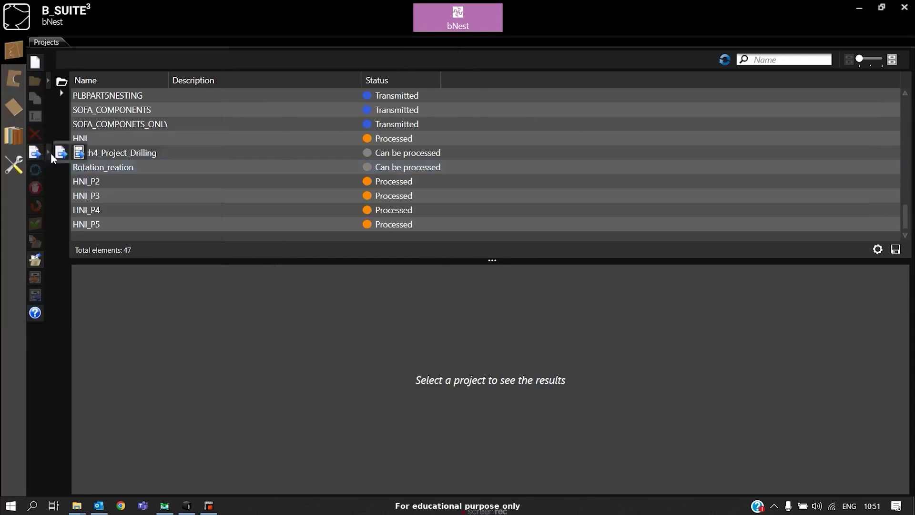
click(79, 153)
scroll(208, 219, down, 3)
scroll(209, 220, up, 3)
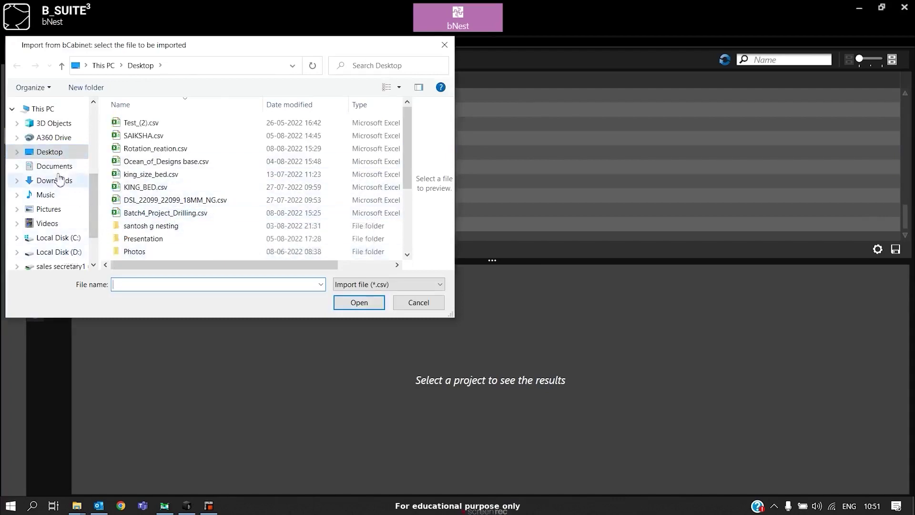
Browse Local Disk (C:) into the Program Files (x86) folder.
click(73, 253)
click(67, 238)
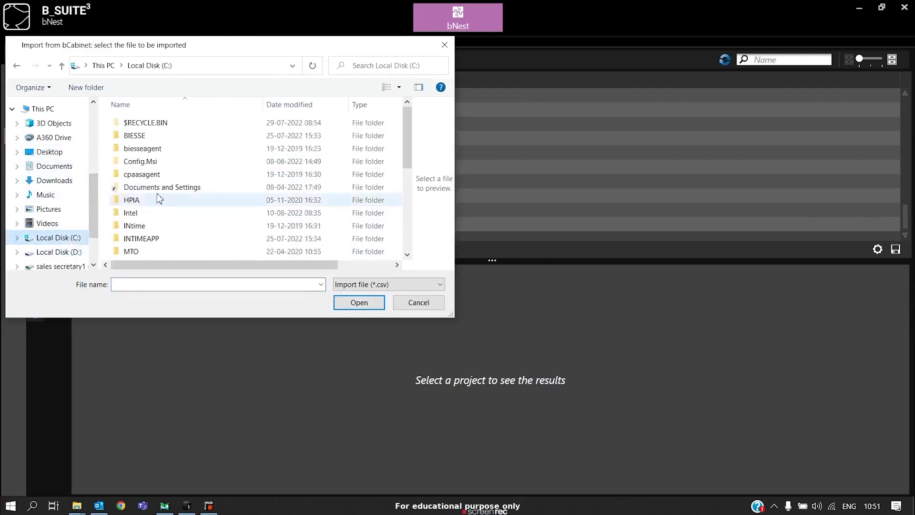
scroll(180, 205, down, 5)
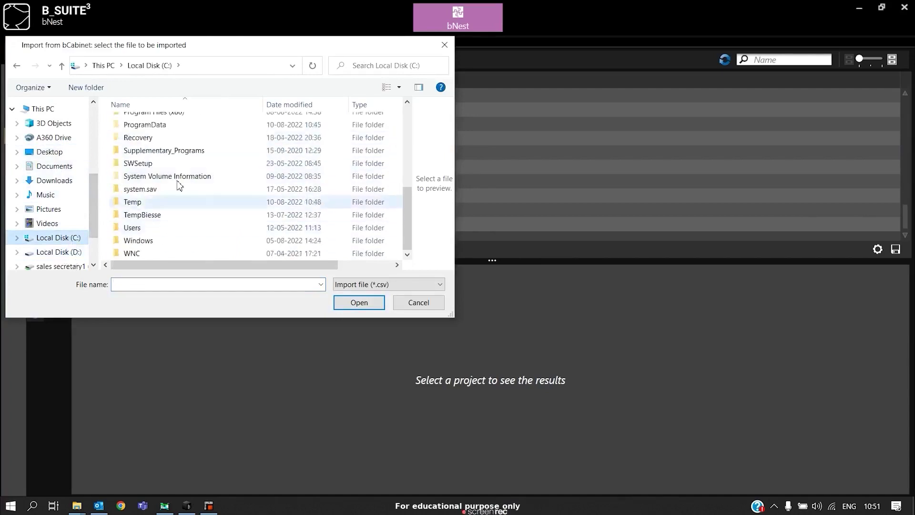
scroll(186, 217, up, 4)
scroll(186, 201, up, 1)
scroll(184, 191, down, 5)
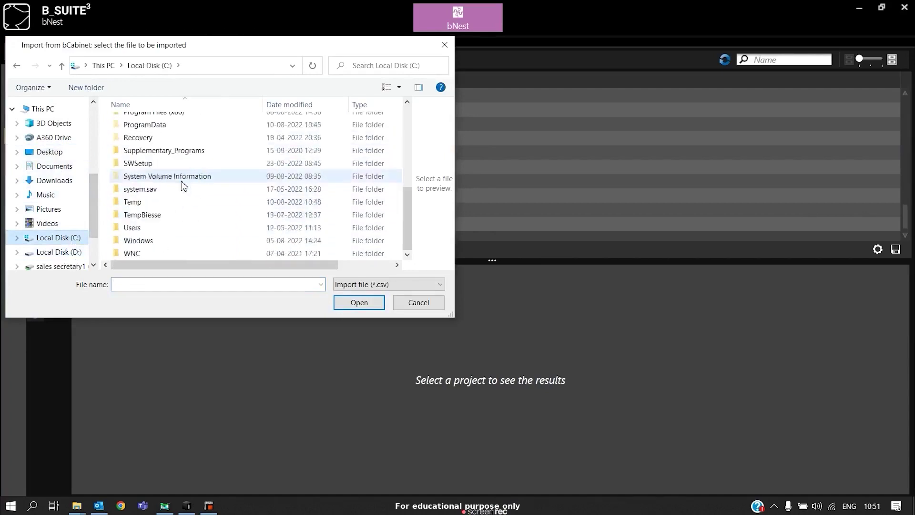
scroll(174, 200, up, 1)
double_click(174, 145)
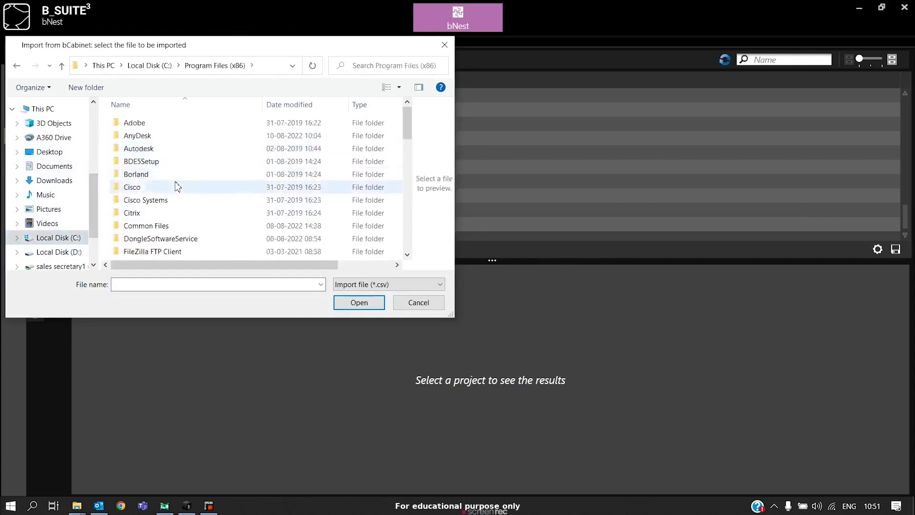
Open Spazio3D\Interface and pick exampleforbnest.csv as the file to import.
scroll(176, 191, down, 7)
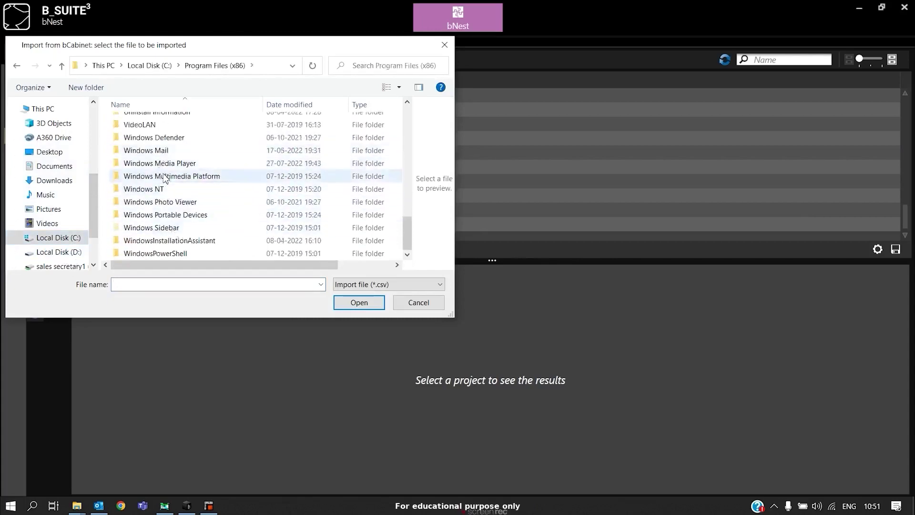
scroll(168, 161, up, 4)
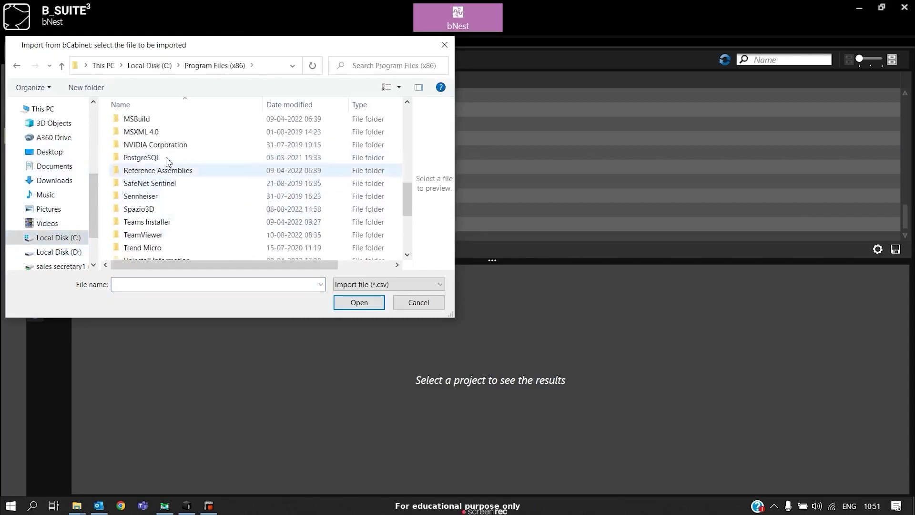
double_click(170, 210)
scroll(171, 212, down, 4)
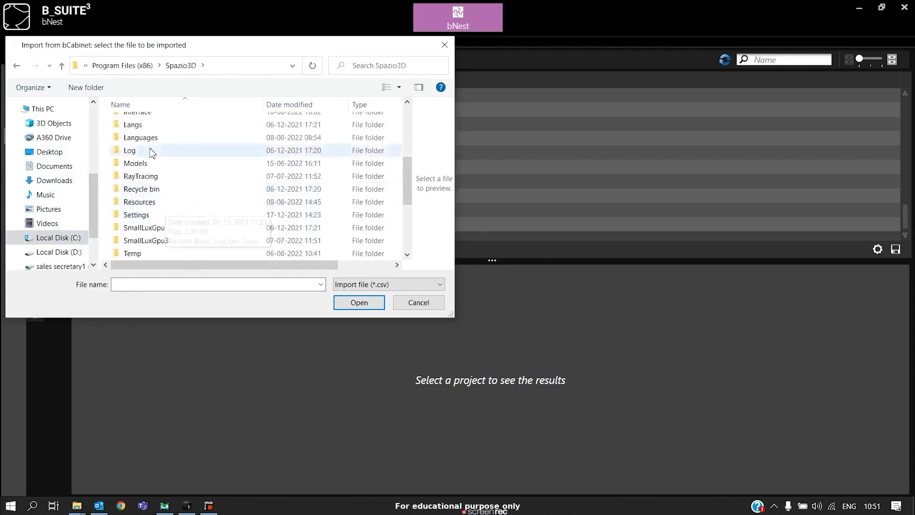
scroll(157, 176, up, 2)
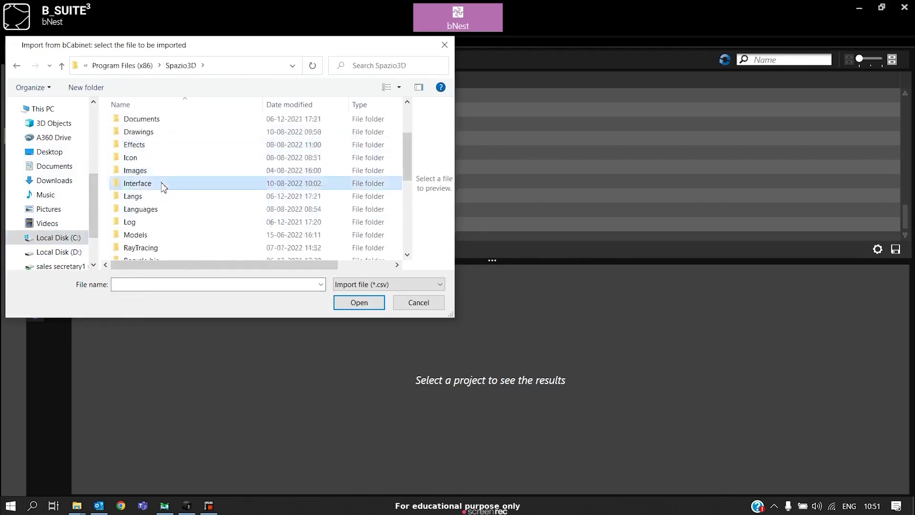
double_click(161, 184)
scroll(179, 210, down, 3)
scroll(182, 216, down, 5)
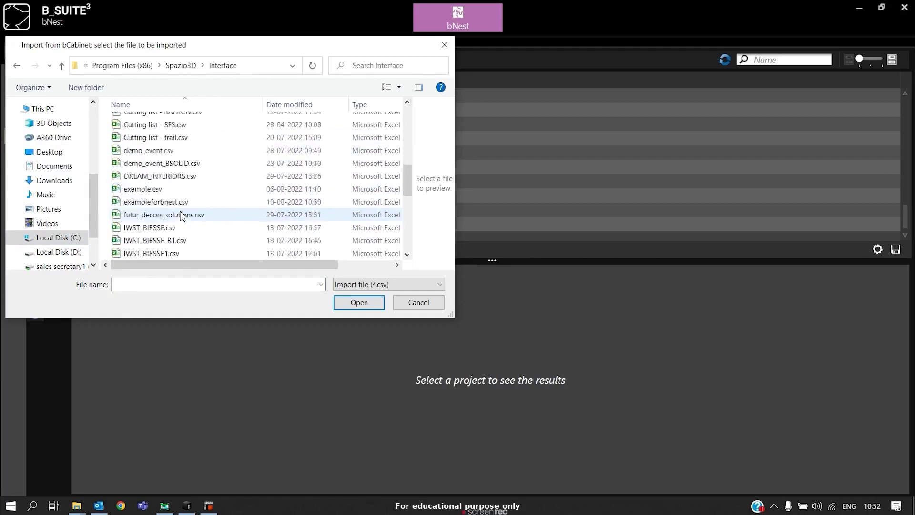
click(174, 163)
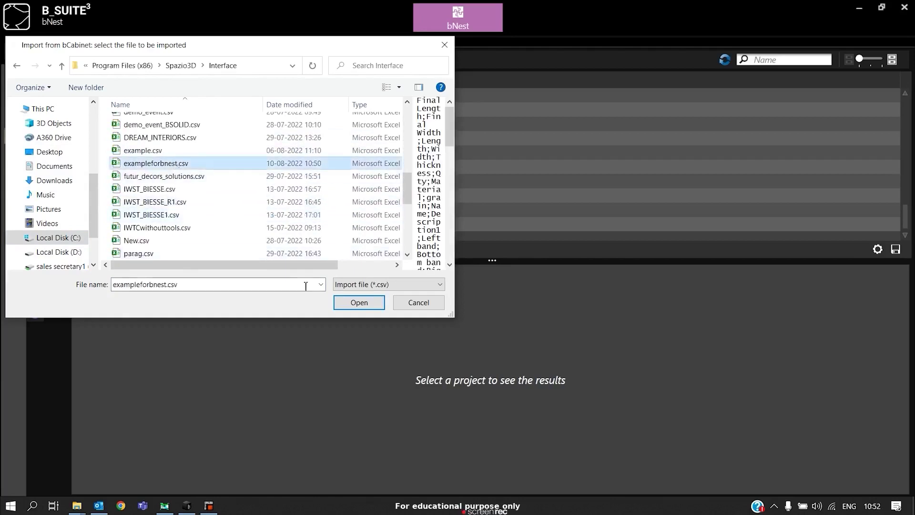
Load exampleforbnest.csv, confirm the import, and scroll to the new project in the list.
click(348, 302)
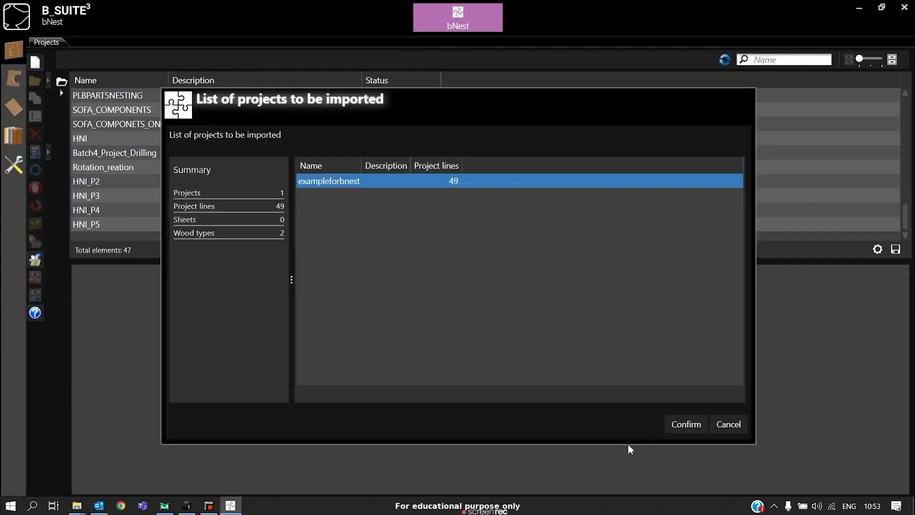
click(686, 424)
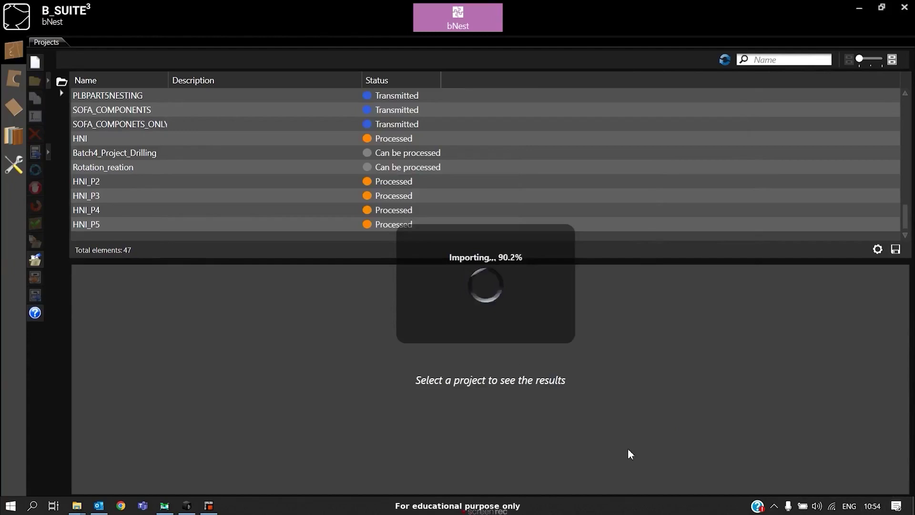
scroll(219, 217, down, 1)
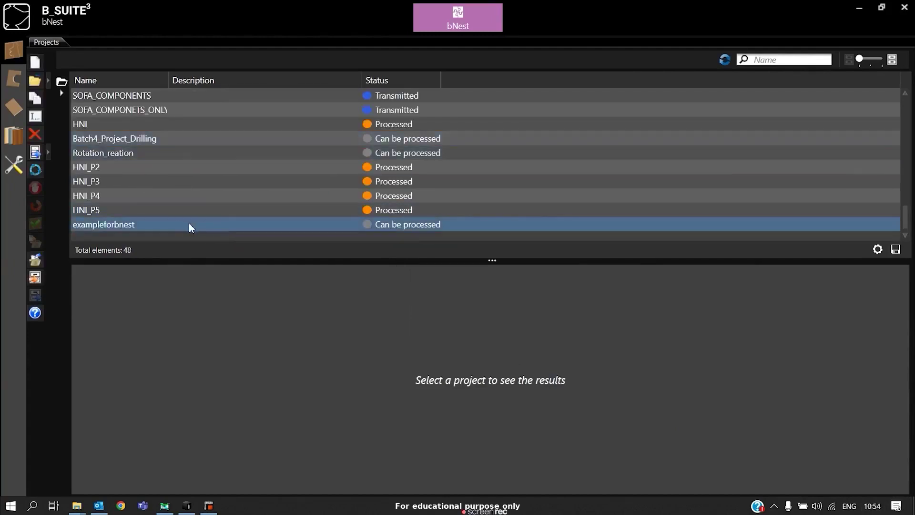
Open the exampleforbnest project and look through its 49 cabinet panel articles.
click(200, 229)
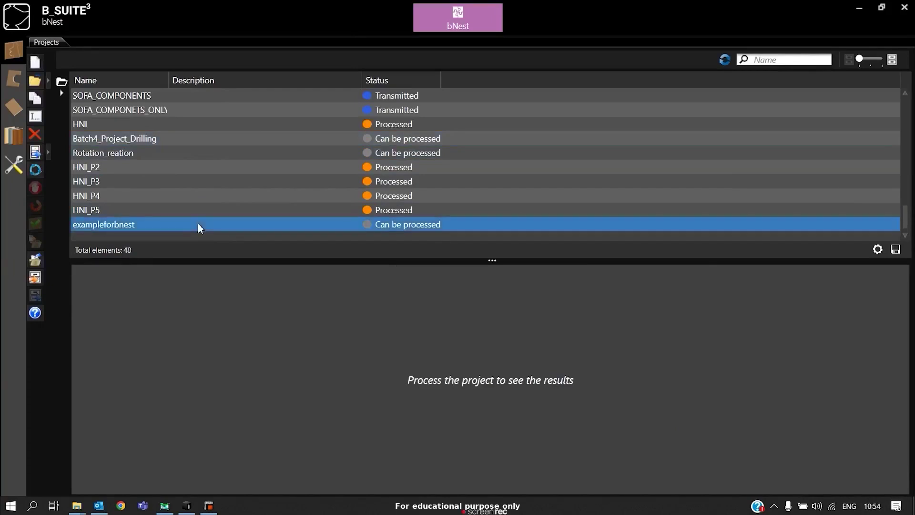
double_click(200, 229)
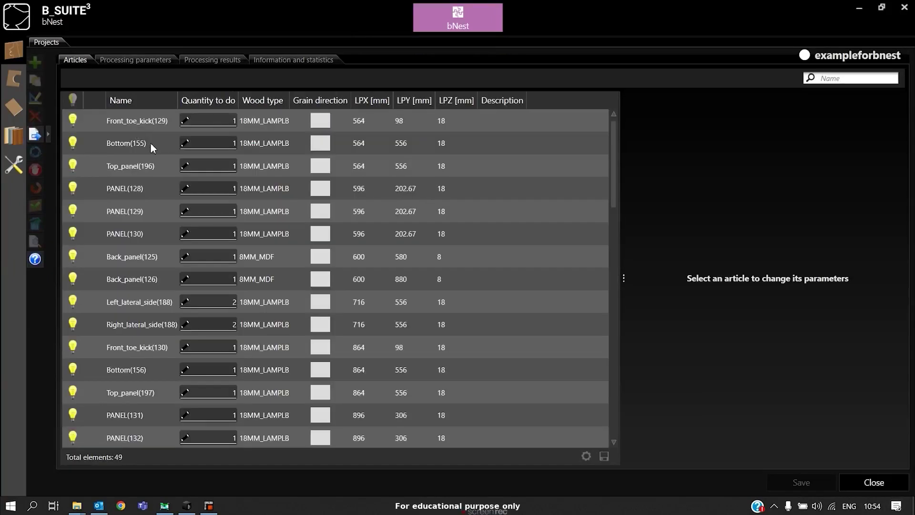
scroll(150, 160, down, 10)
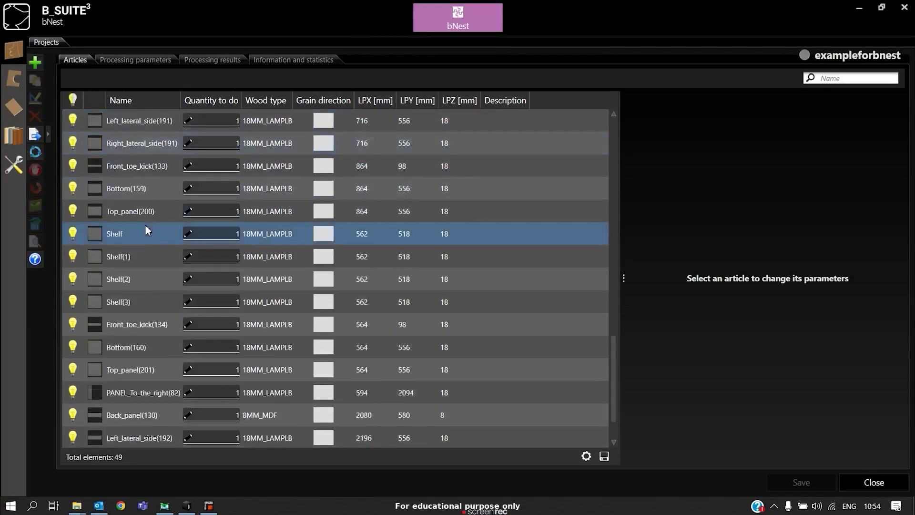
scroll(149, 231, down, 1)
scroll(149, 236, up, 10)
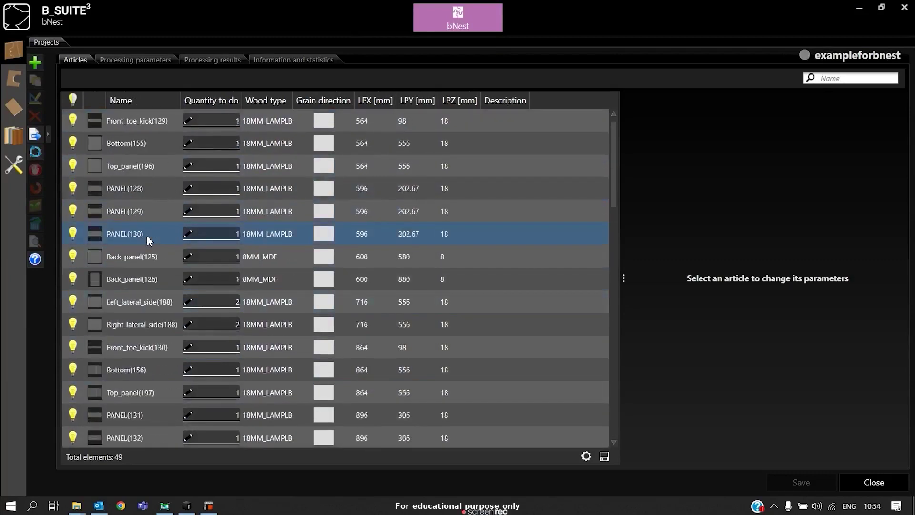
Enable common cut with 10MMROUT milling for the 18MM_LAMPLB material.
click(146, 61)
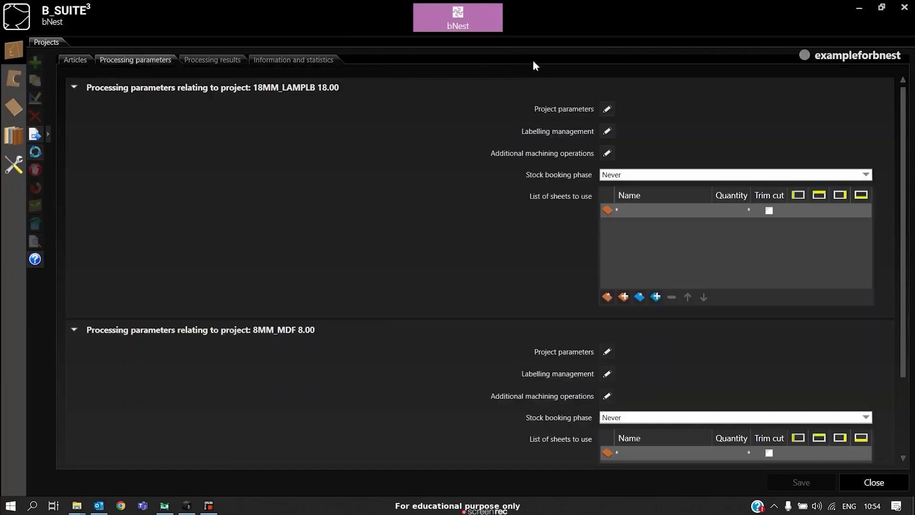
click(606, 113)
click(570, 128)
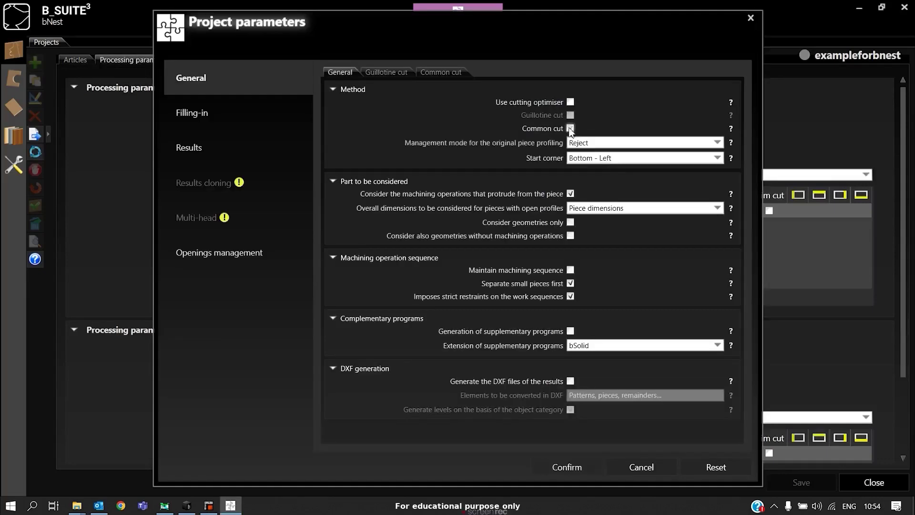
click(386, 73)
click(430, 72)
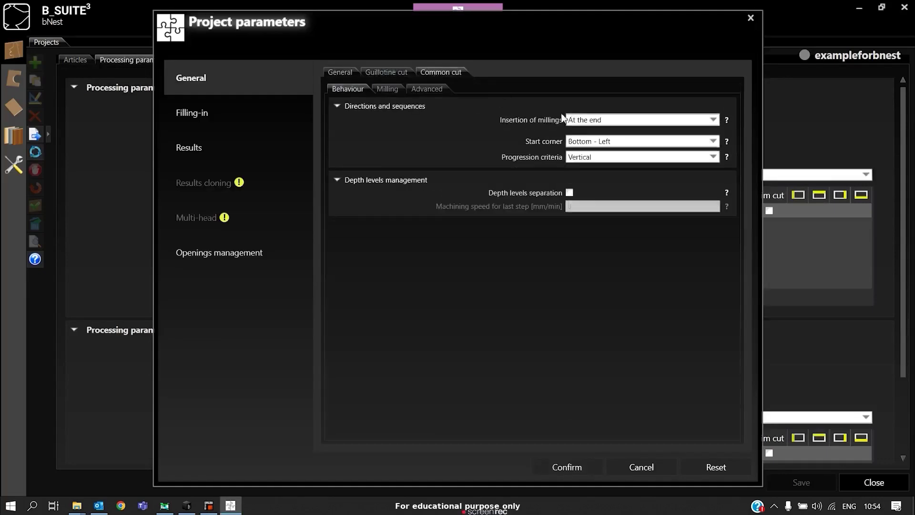
click(396, 90)
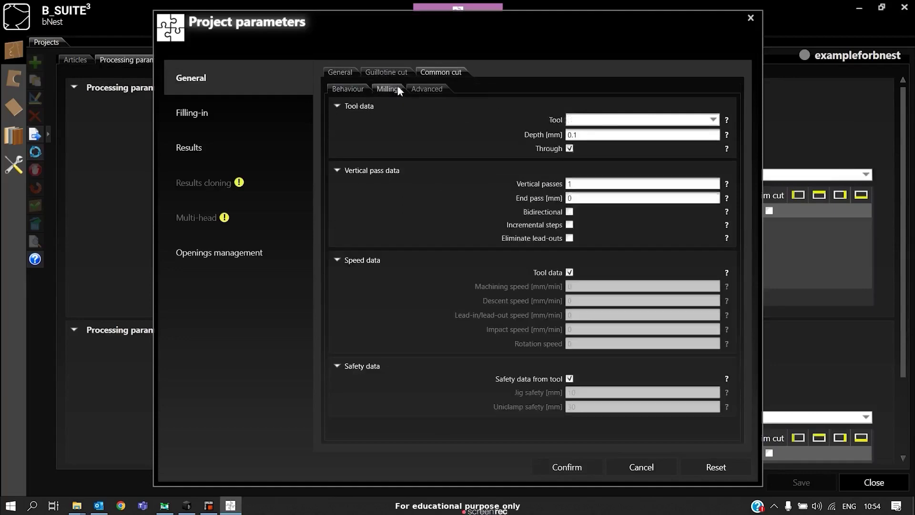
click(601, 121)
click(596, 143)
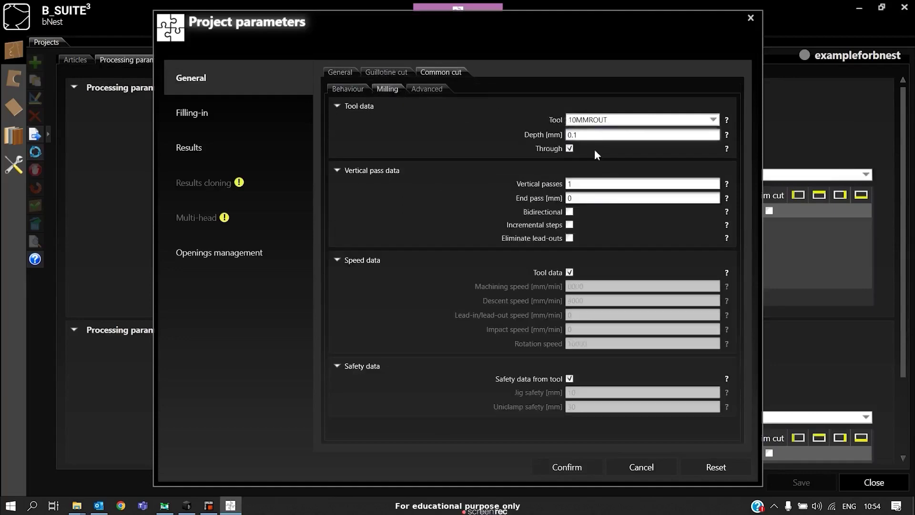
click(568, 470)
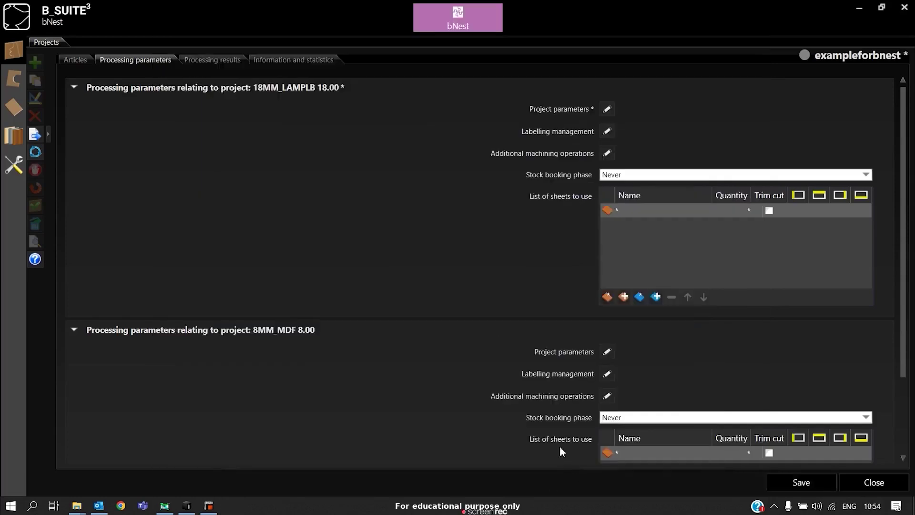
Enable common cut with 10MMROUT milling for the 8MM_MDF material.
click(607, 352)
click(570, 129)
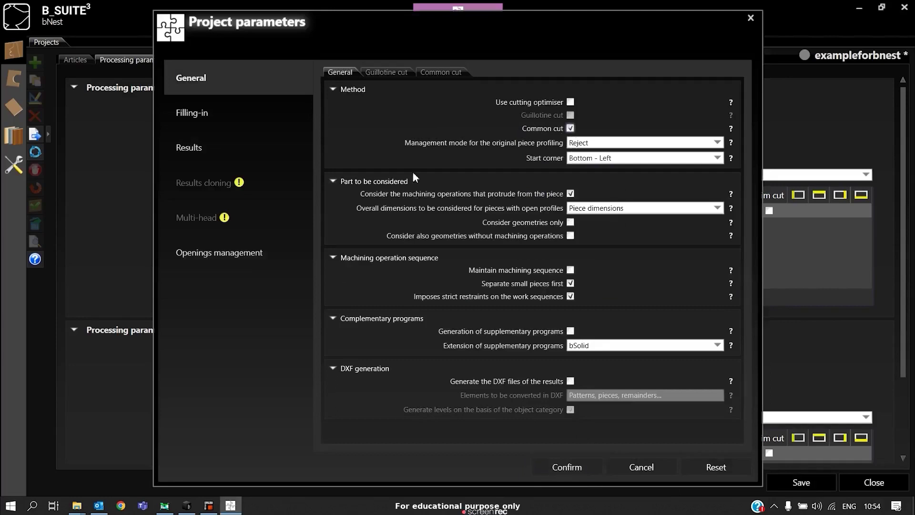
click(446, 74)
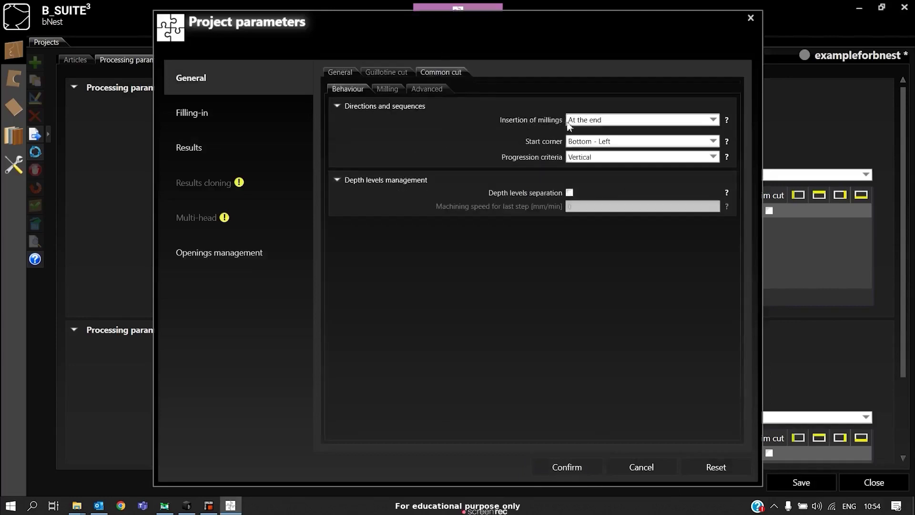
click(388, 89)
click(602, 121)
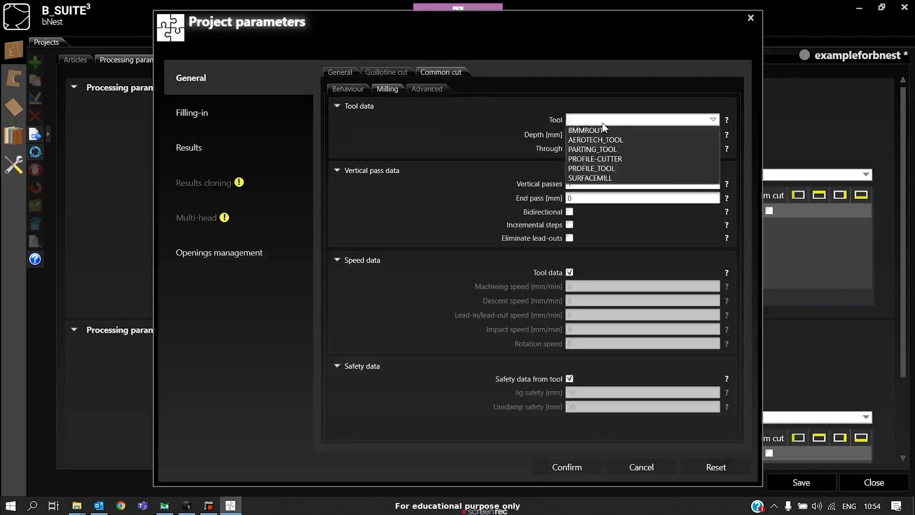
click(593, 138)
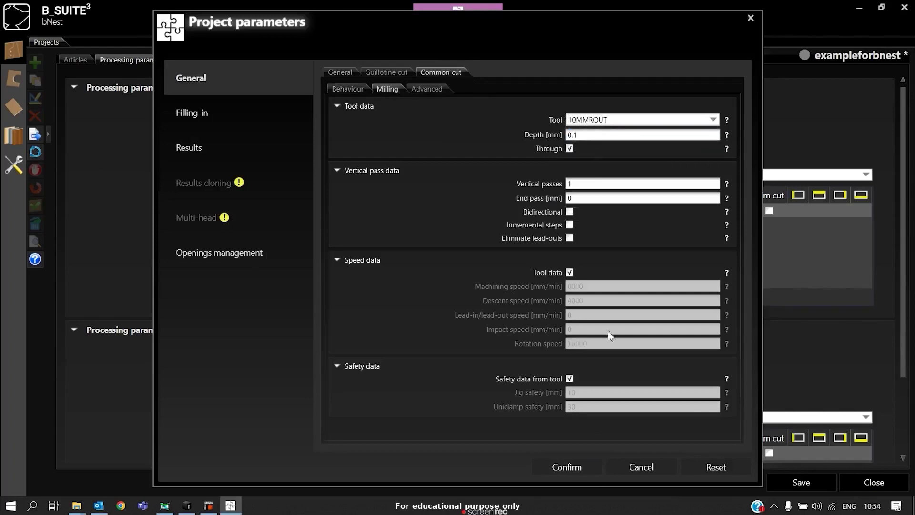
click(586, 468)
Enable automatic cluster management in Filling-in for both 18MM_LAMPLB and 8MM_MDF.
click(611, 111)
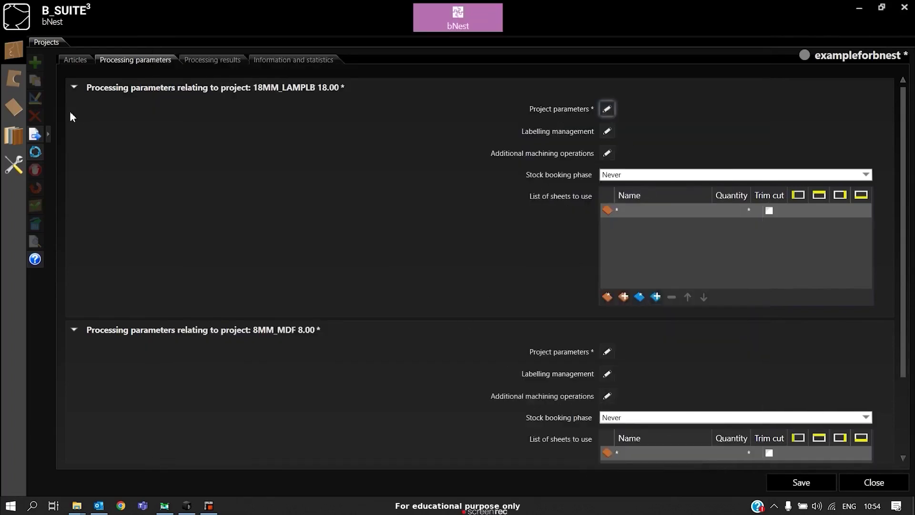
click(195, 114)
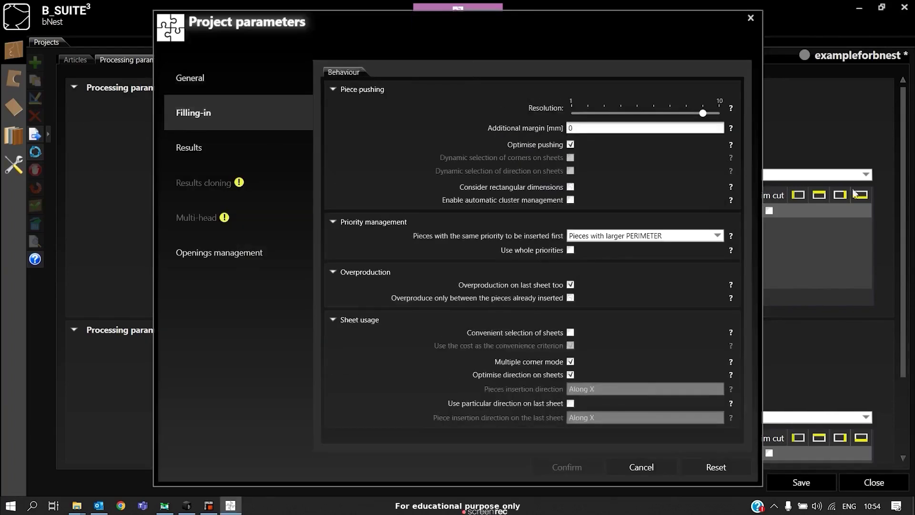
click(571, 200)
click(594, 467)
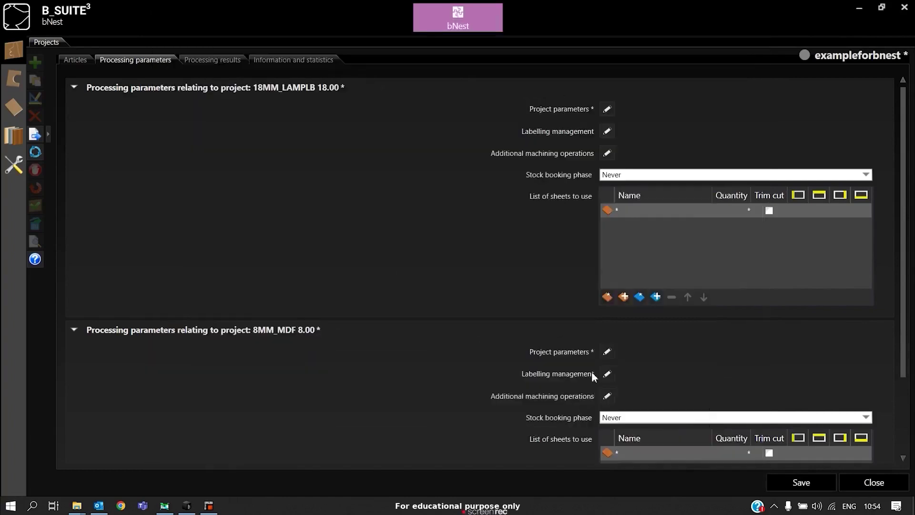
click(608, 352)
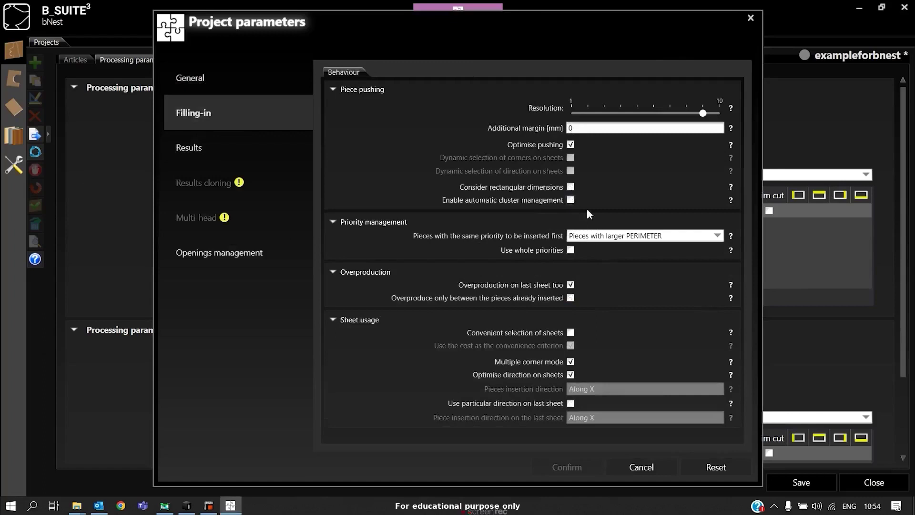
click(570, 199)
click(591, 469)
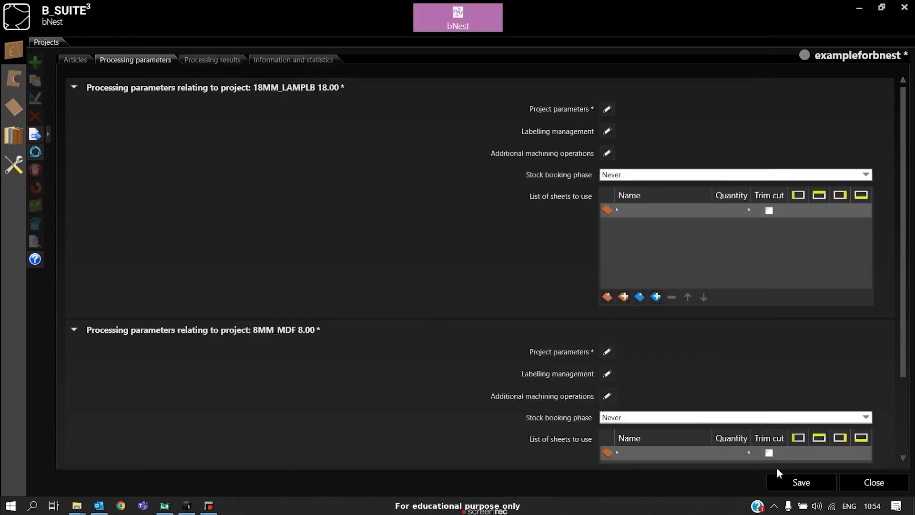
Turn on trim cut for both sheet lists and set the 18MM_LAMPLB edge margins to 5.
click(769, 210)
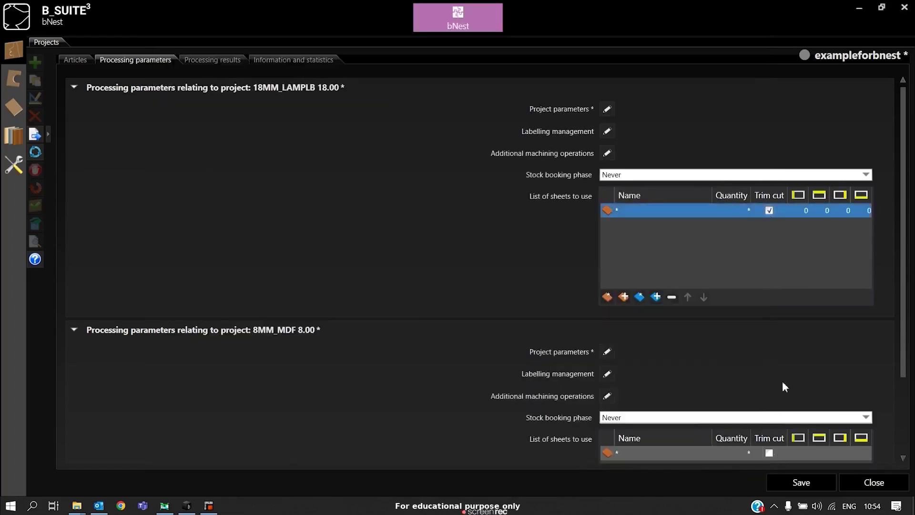
click(769, 453)
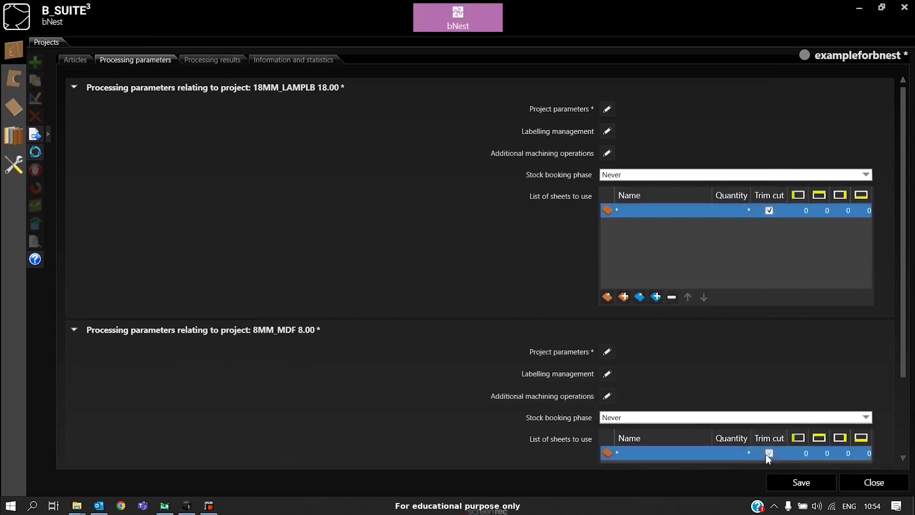
click(804, 210)
text(5)
key(Tab)
text(5)
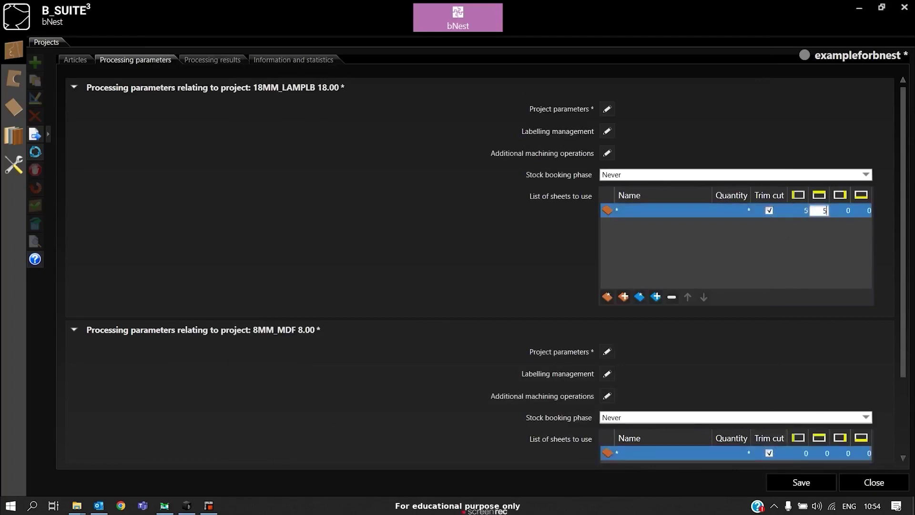
key(Tab)
text(5)
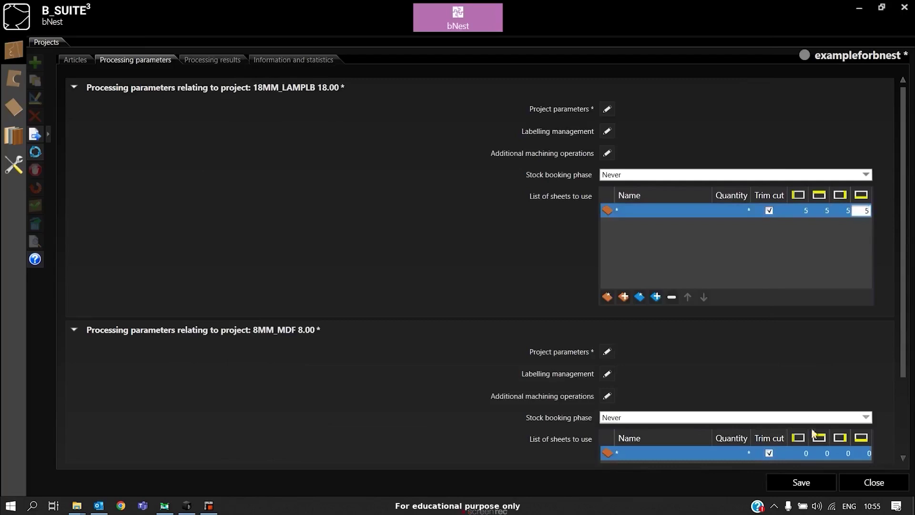
Set all four 8MM_MDF trim margins to 5 and save the parameters.
click(806, 453)
text(5)
key(Tab)
text(5)
key(Tab)
text(5)
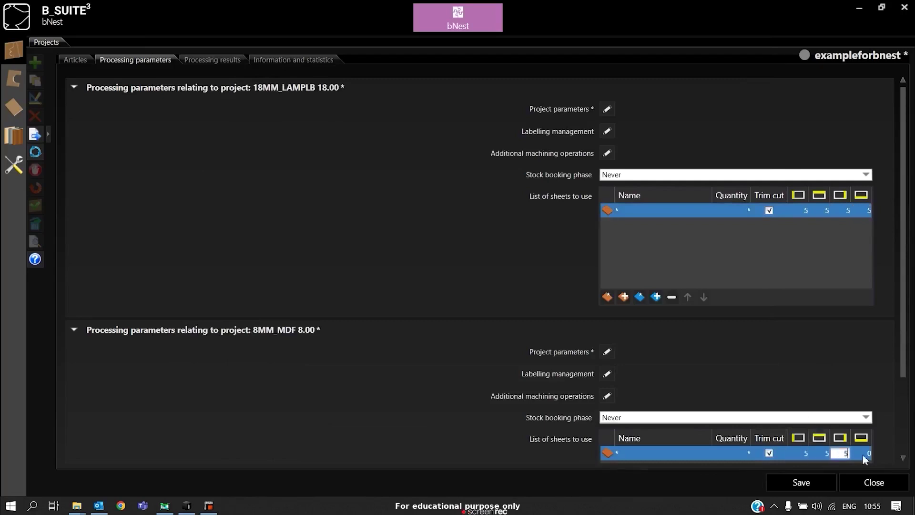
key(Tab)
text(5)
click(784, 489)
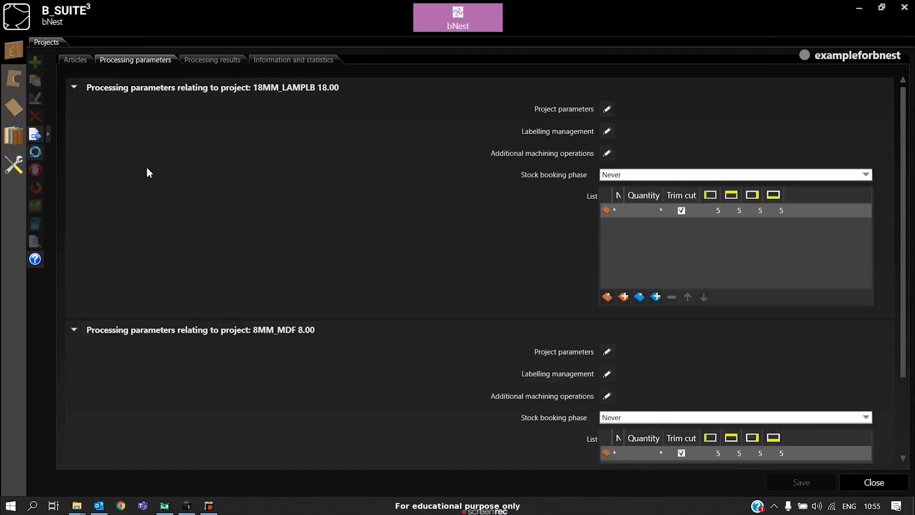
Run the nesting calculation (F5) on the exampleforbnest project.
click(36, 151)
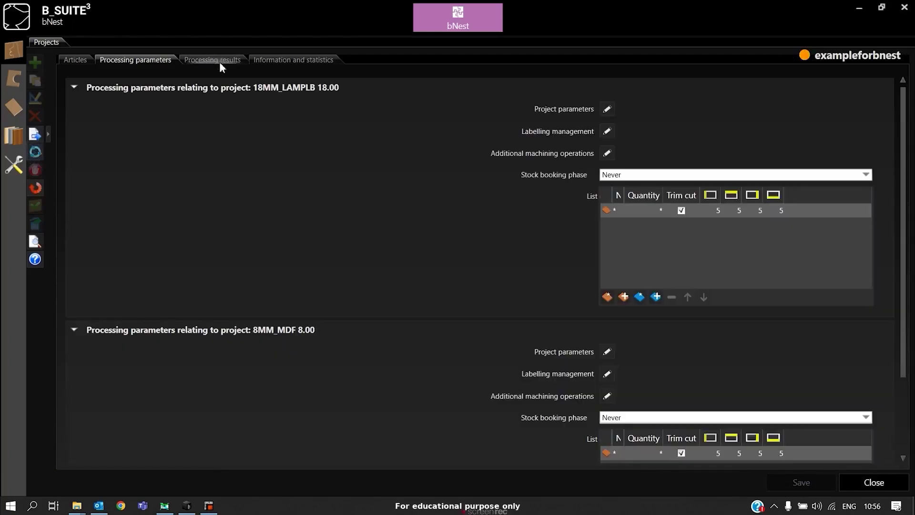
Review the nested sheet layouts in Processing results and transmit the project.
click(220, 62)
scroll(602, 290, down, 3)
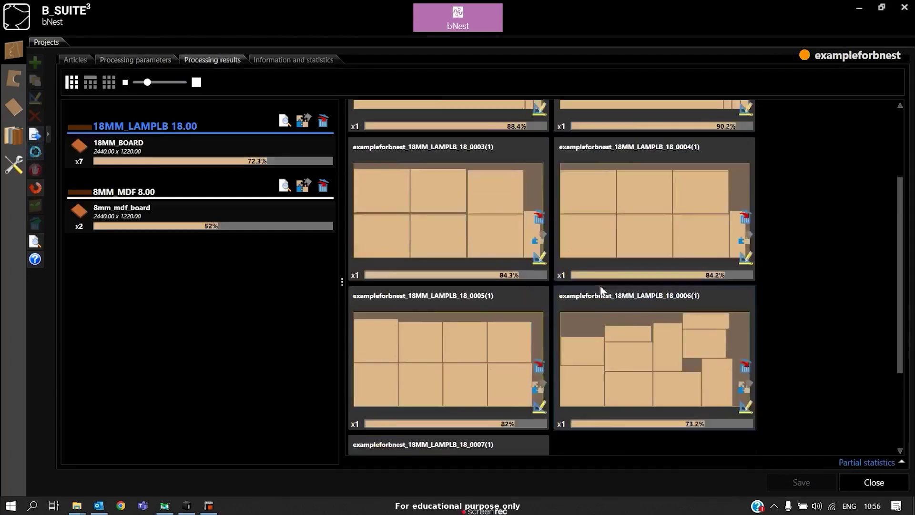
scroll(604, 292, down, 3)
scroll(452, 374, up, 6)
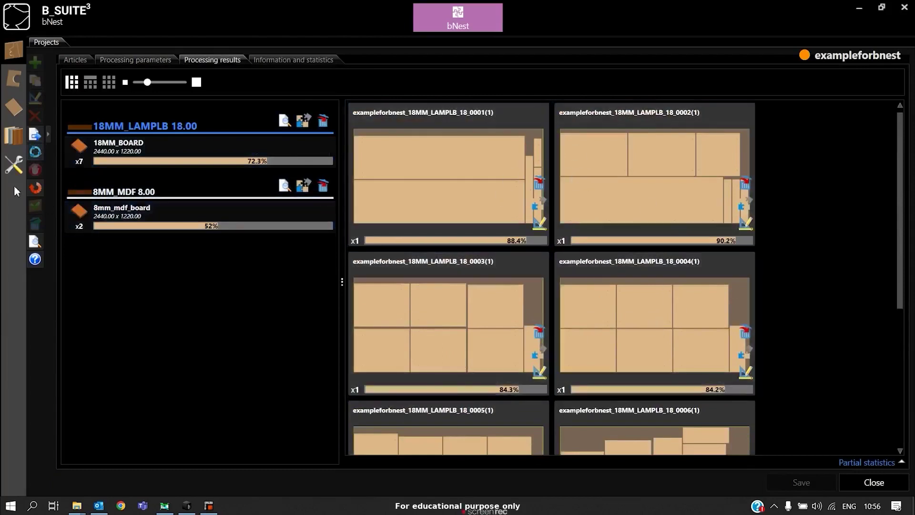
click(35, 189)
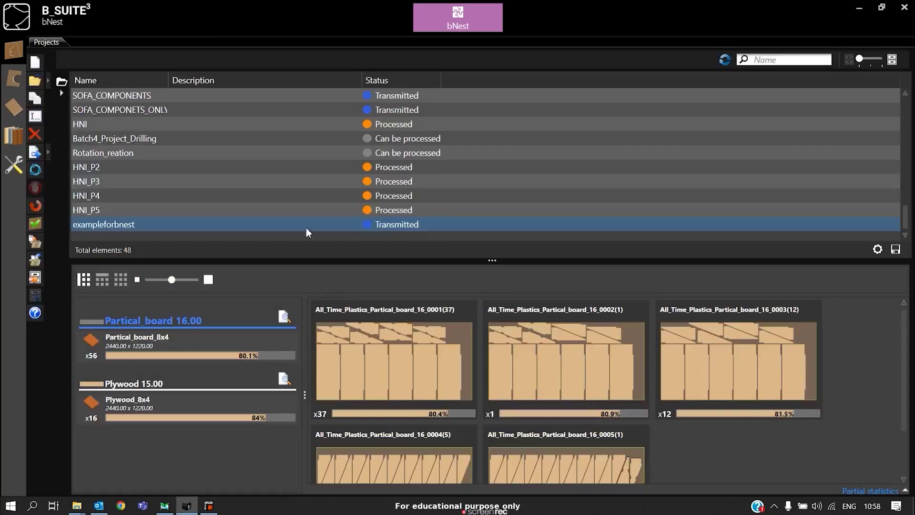
Show bSolid's worklist database and select the exampleforbnest_18MM_LAMPLB_18 worklist.
click(457, 17)
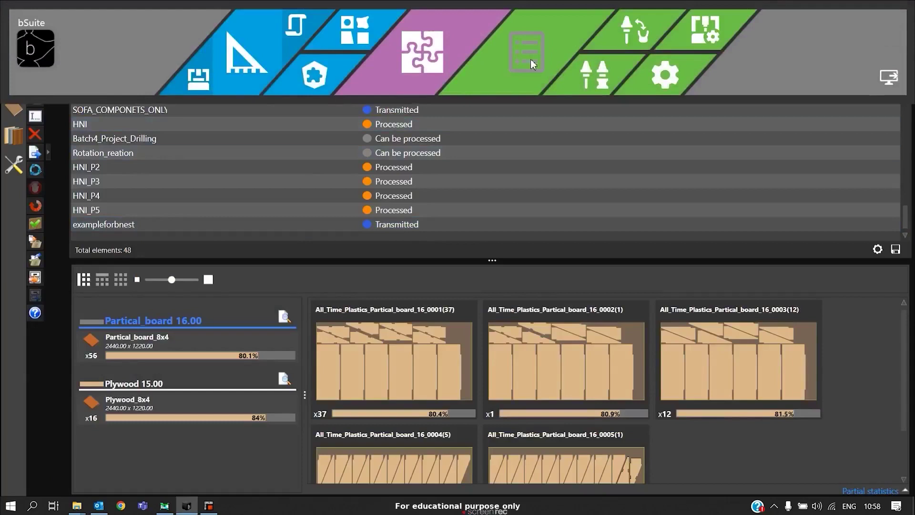
click(531, 60)
scroll(322, 232, down, 1)
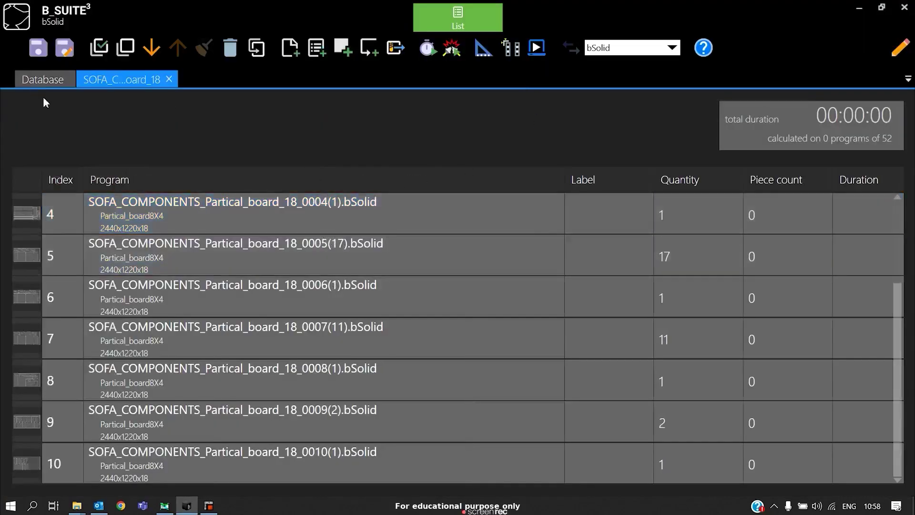
click(42, 79)
scroll(143, 333, down, 3)
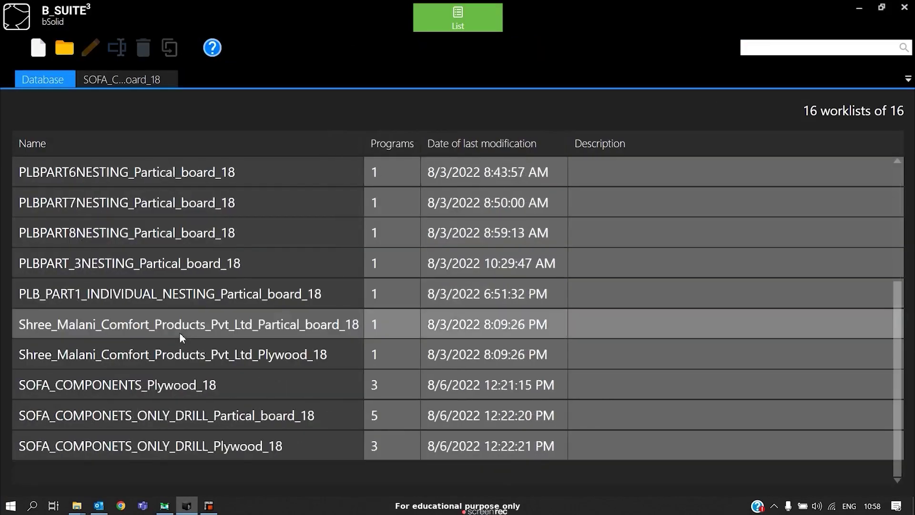
scroll(126, 358, up, 3)
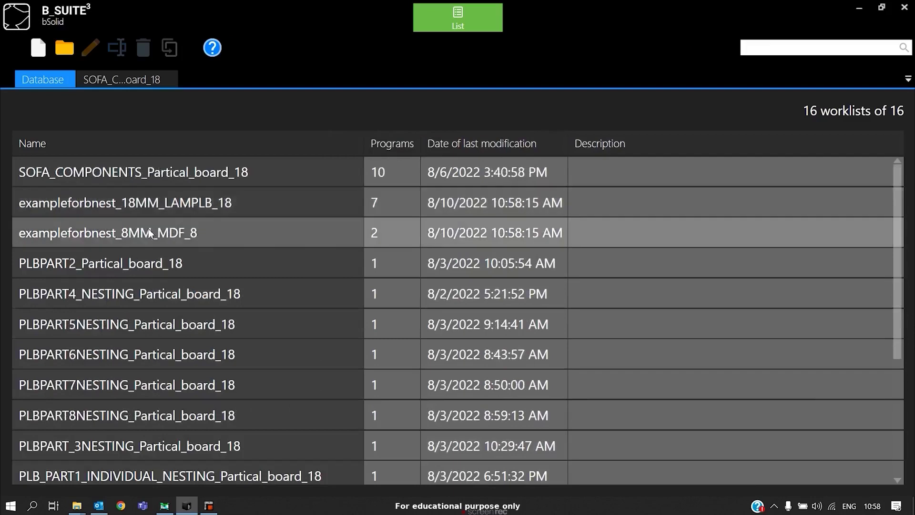
click(154, 210)
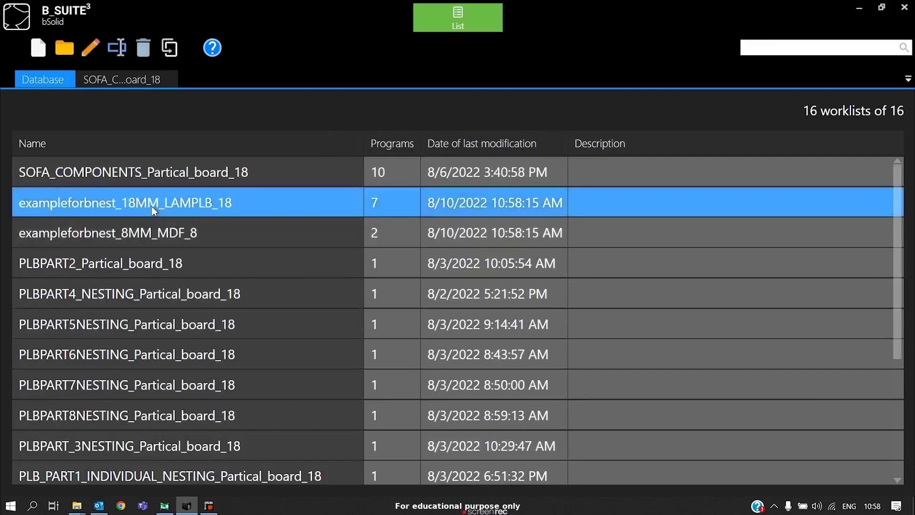
Open exampleforbnest_18MM_LAMPLB_18 and load program 1 into RoverK_FT_1224 machine simulation.
double_click(194, 213)
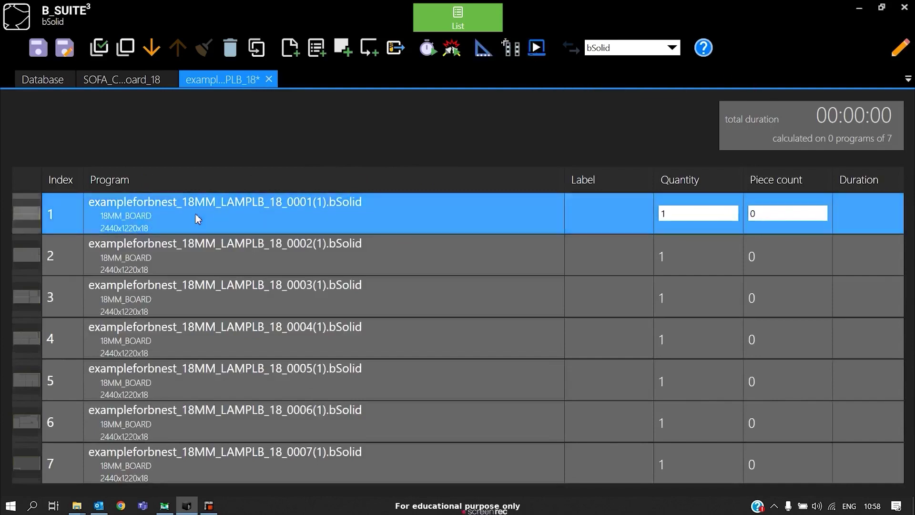
click(536, 49)
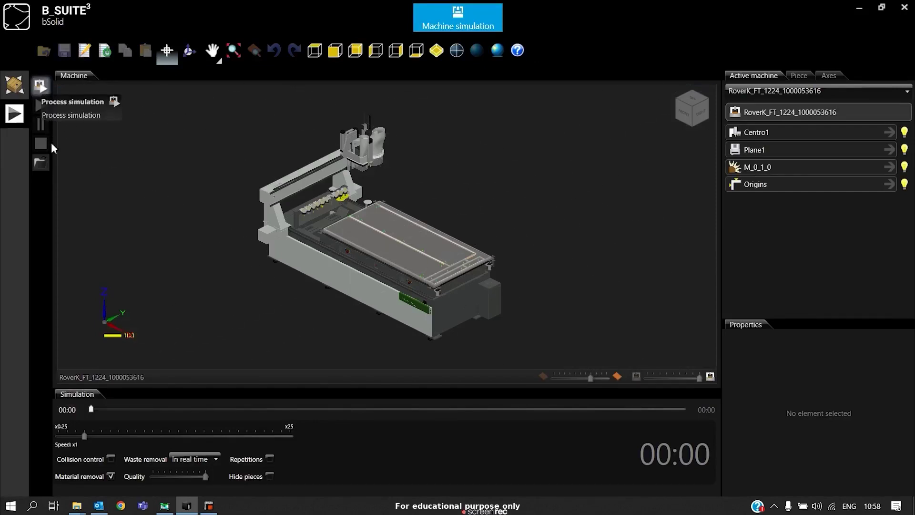
Run program 1's process simulation at x5 speed, orbiting the machine to a front view.
click(14, 114)
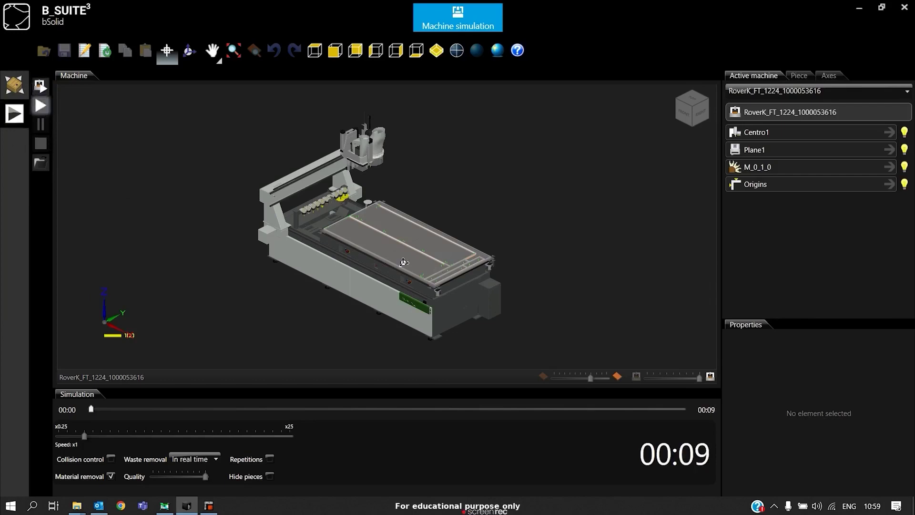
scroll(404, 261, up, 2)
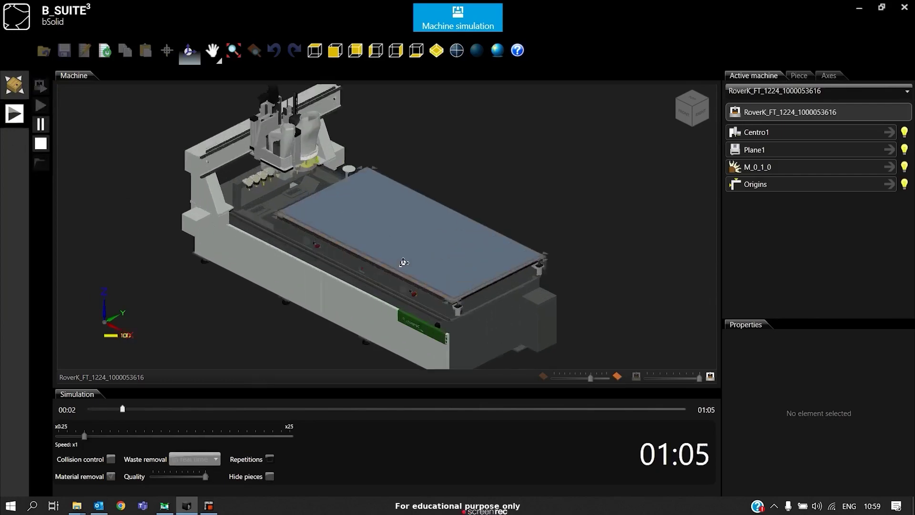
scroll(404, 261, up, 4)
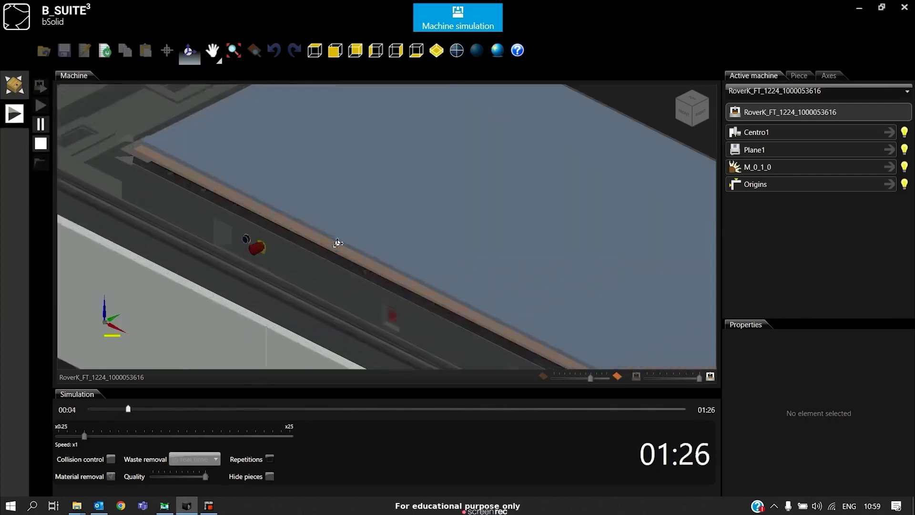
scroll(338, 243, down, 6)
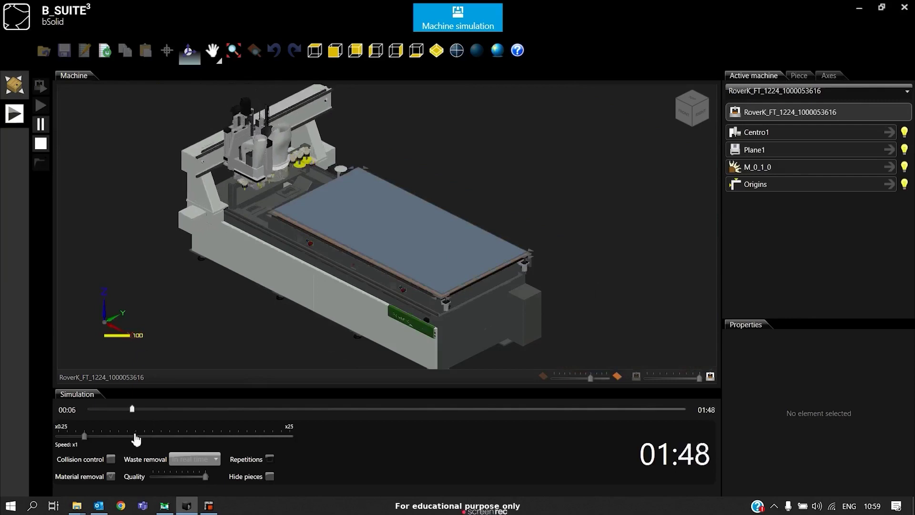
click(136, 437)
click(136, 437)
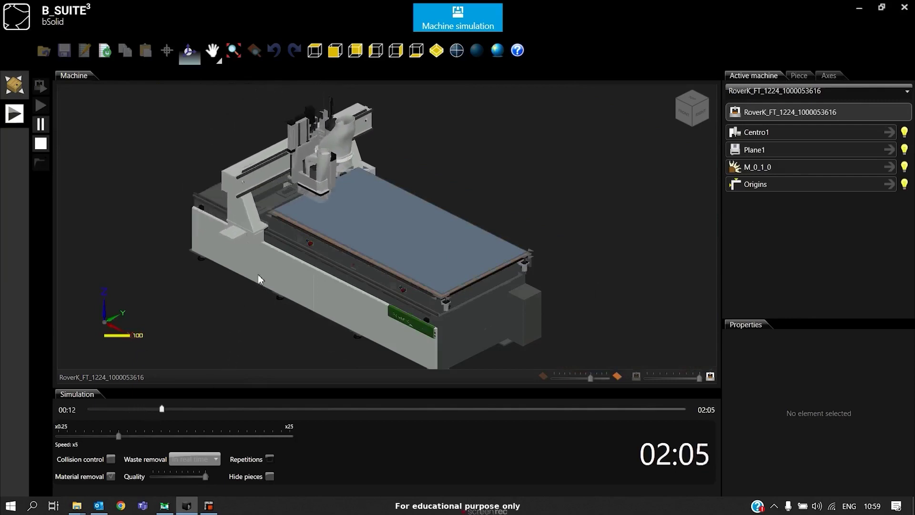
middle_drag(229, 205, 200, 152)
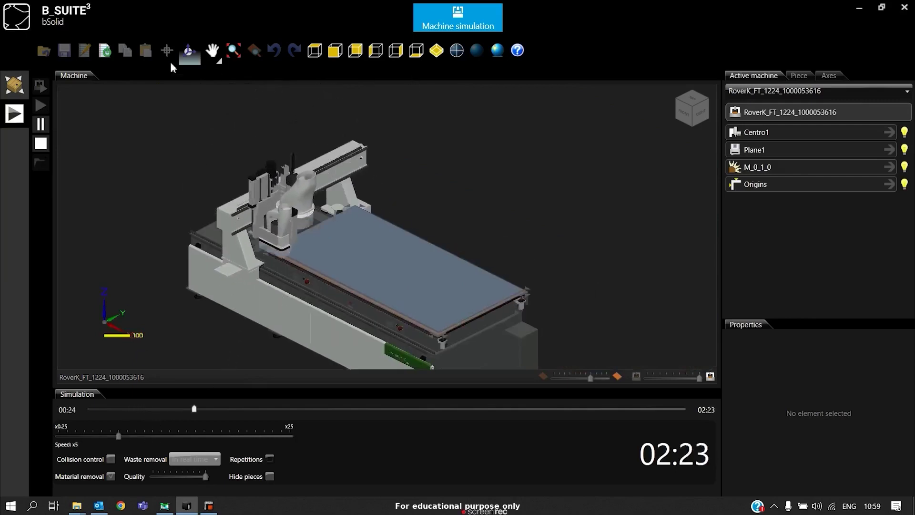
click(188, 50)
drag(405, 280, 394, 238)
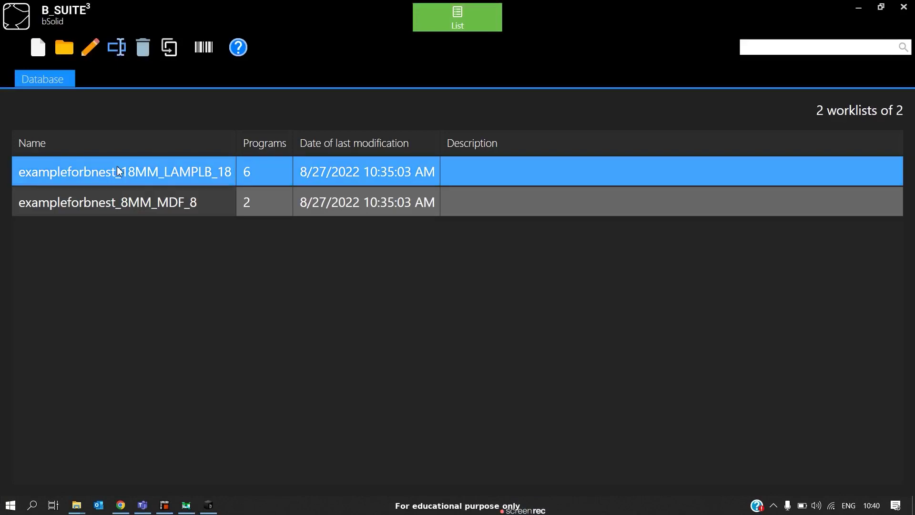
Reopen exampleforbnest_18MM_LAMPLB_18 and load program 2 into Rover As machine simulation.
click(152, 173)
double_click(152, 174)
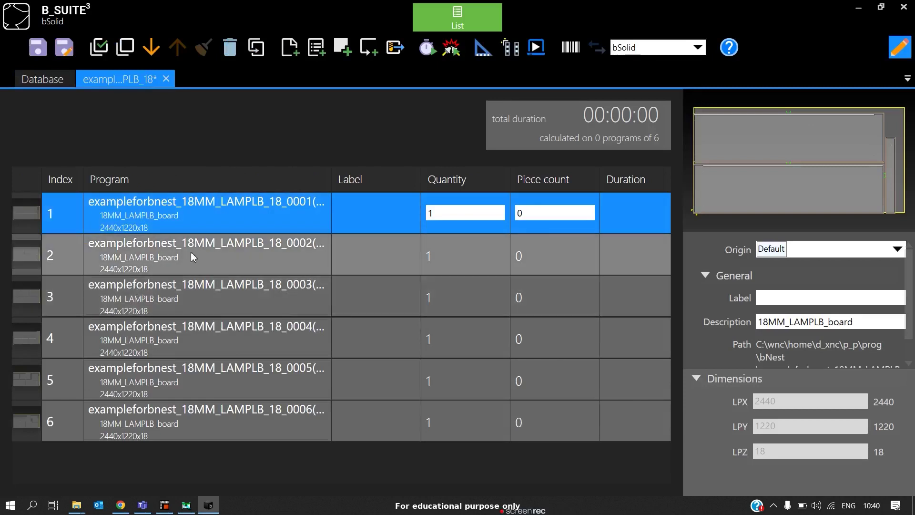
click(194, 258)
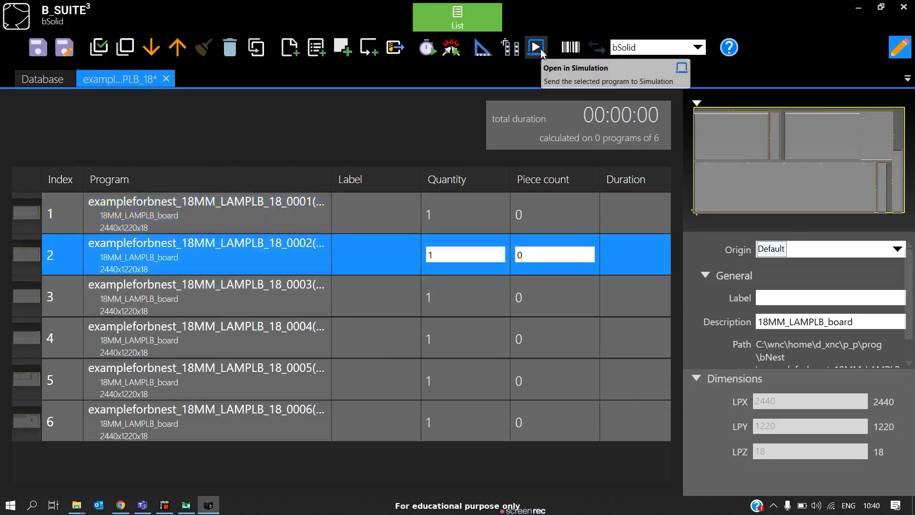
click(539, 49)
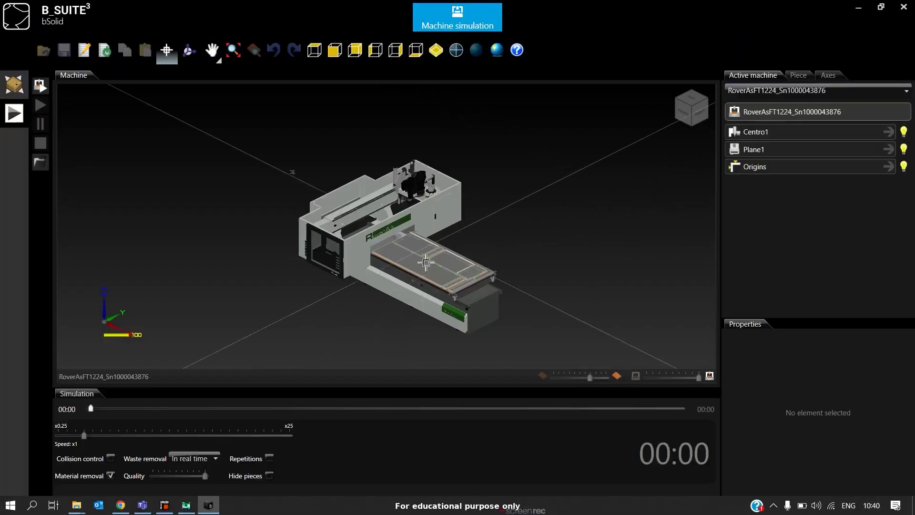
Zoom in and out on the Rover As table to inspect the second program closely.
scroll(426, 262, up, 5)
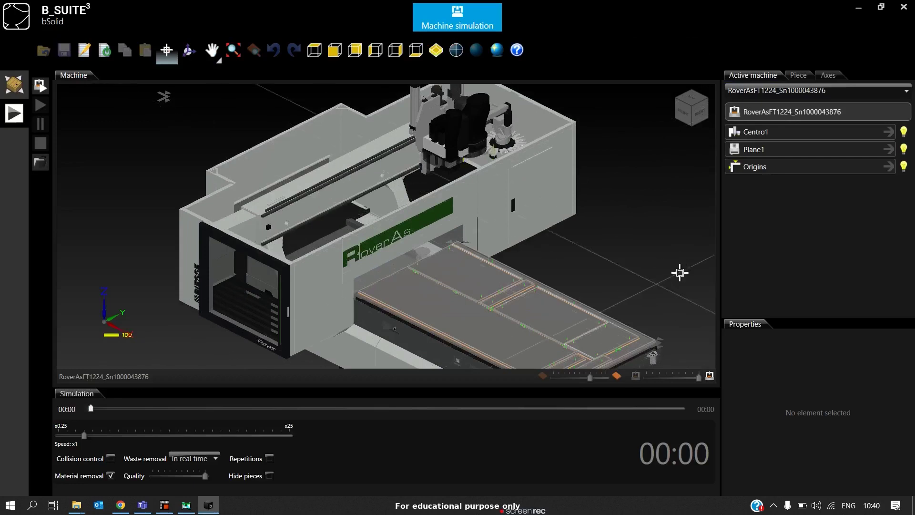
scroll(243, 183, down, 2)
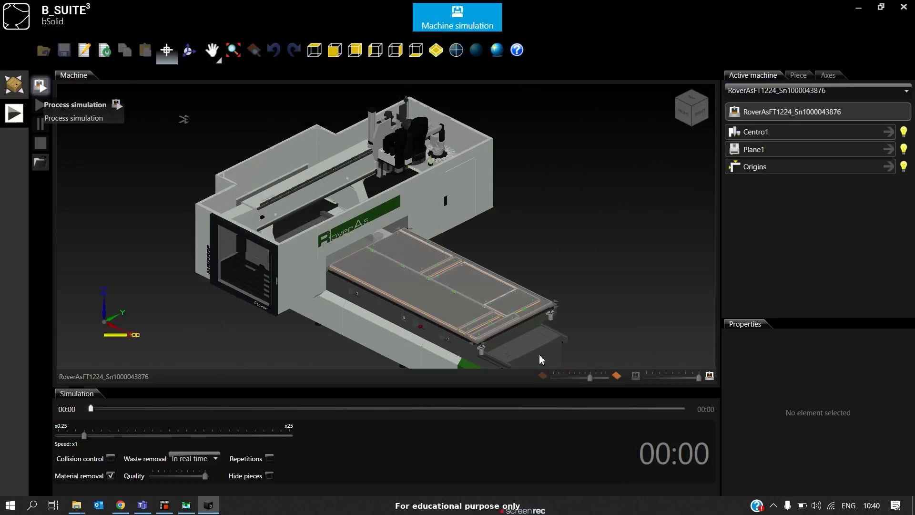
scroll(493, 315, up, 10)
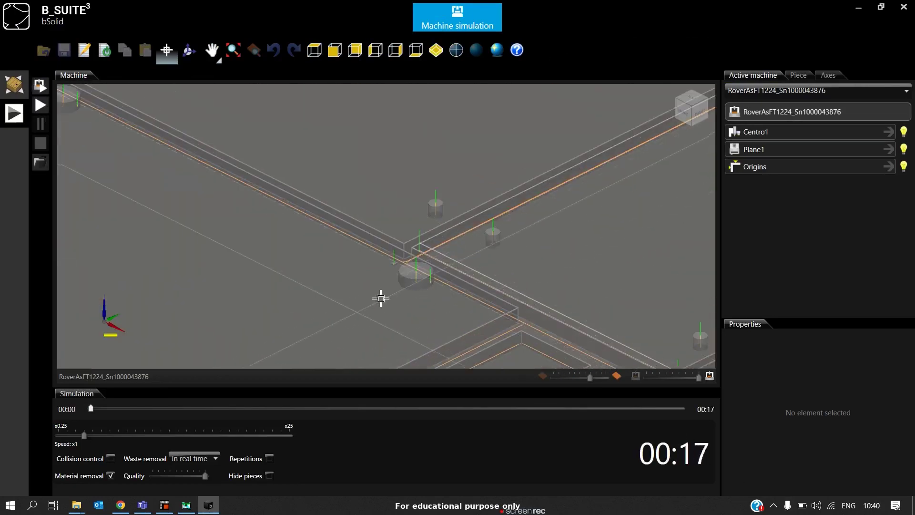
scroll(419, 272, down, 6)
scroll(320, 205, up, 6)
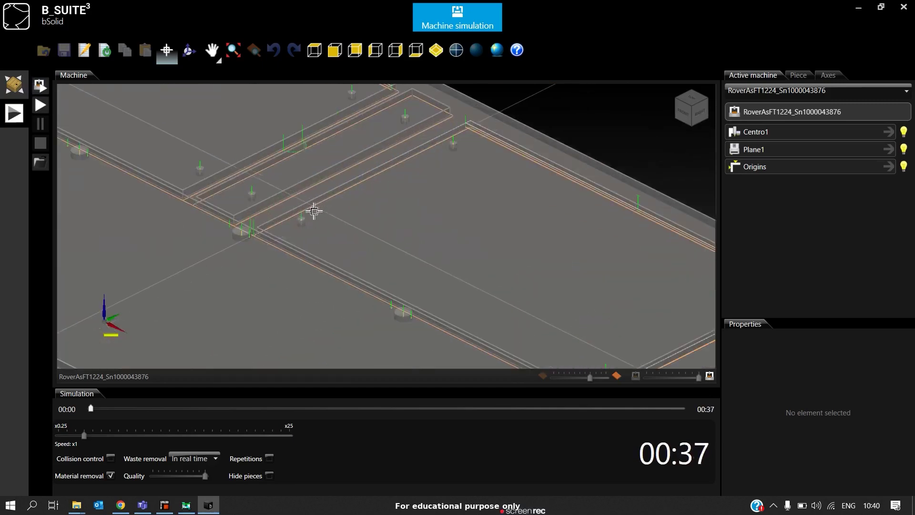
scroll(314, 224, down, 5)
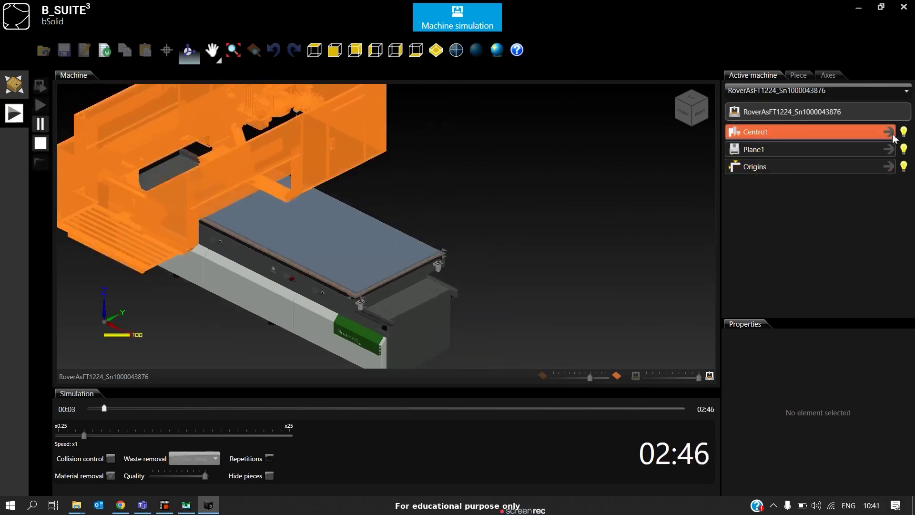
Hide Centro1_Cover_0 in the Centro1 assembly, then pan and orbit to view the exposed machining head.
click(890, 132)
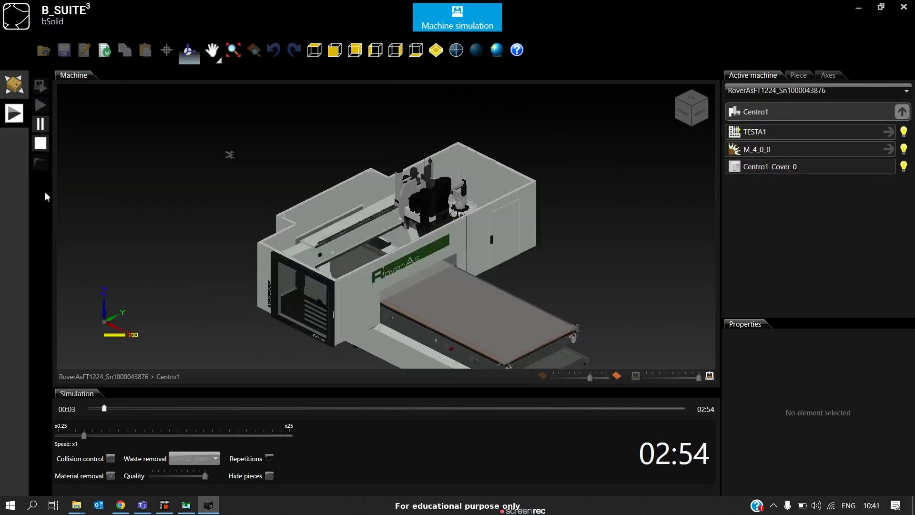
click(904, 166)
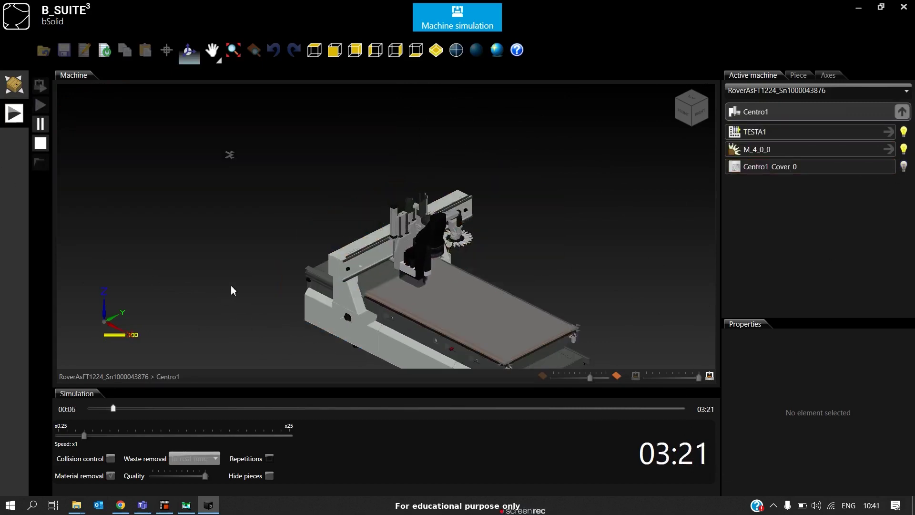
scroll(417, 267, up, 6)
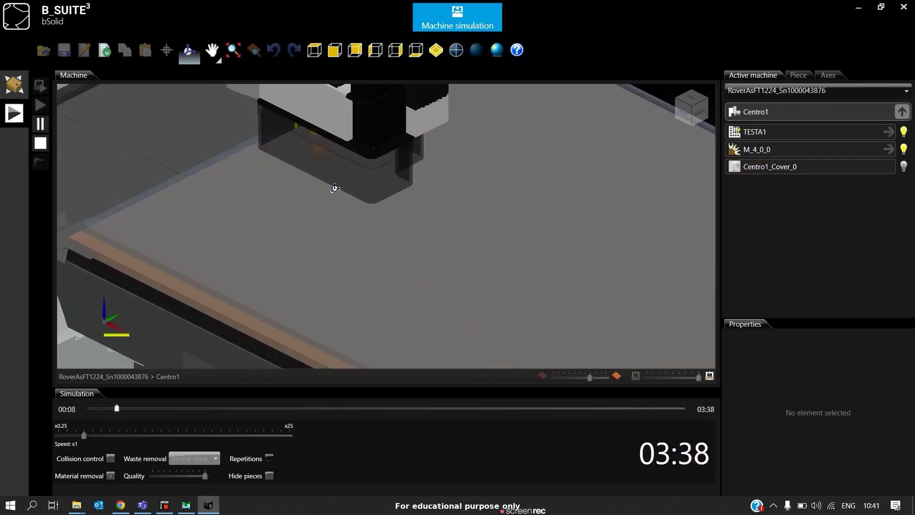
middle_drag(335, 188, 356, 152)
scroll(534, 215, up, 3)
scroll(536, 215, down, 6)
scroll(353, 143, down, 4)
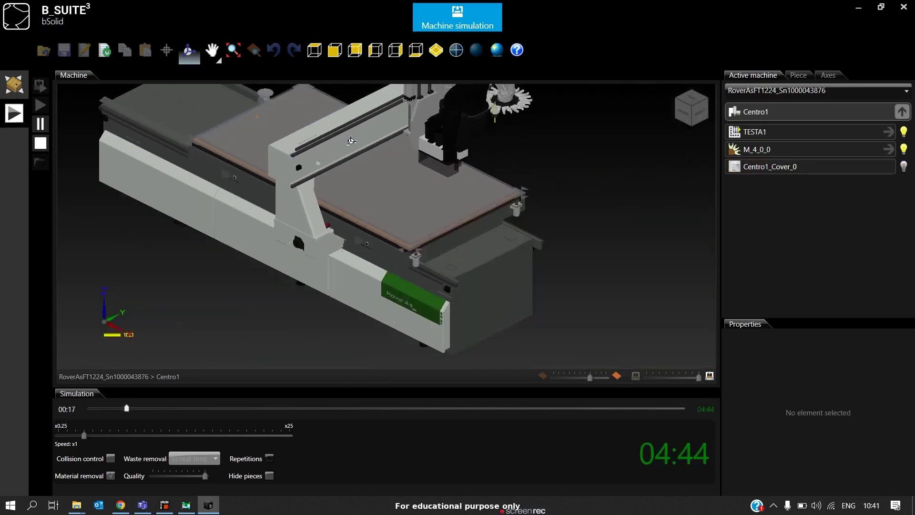
click(189, 50)
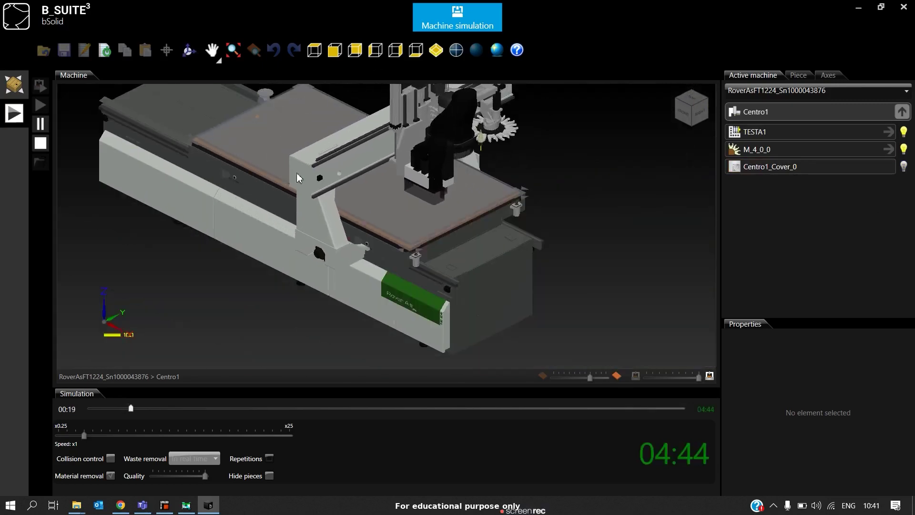
middle_drag(297, 177, 247, 144)
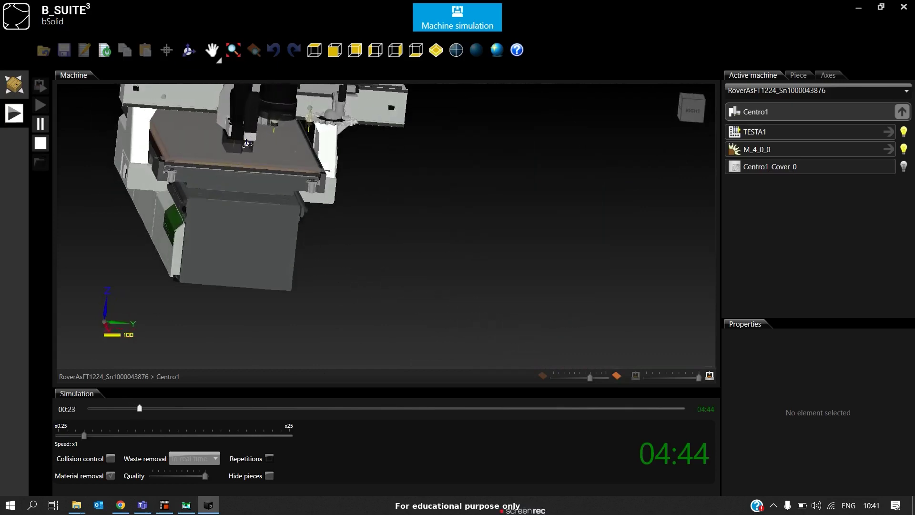